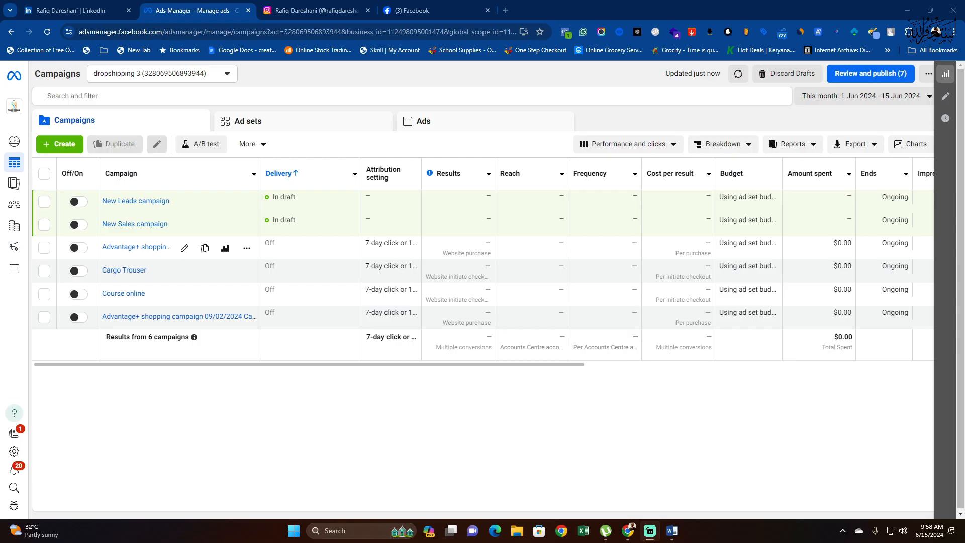
# Step: Look over the profile pages open on LinkedIn, Facebook and Instagram
pyautogui.click(75, 10)
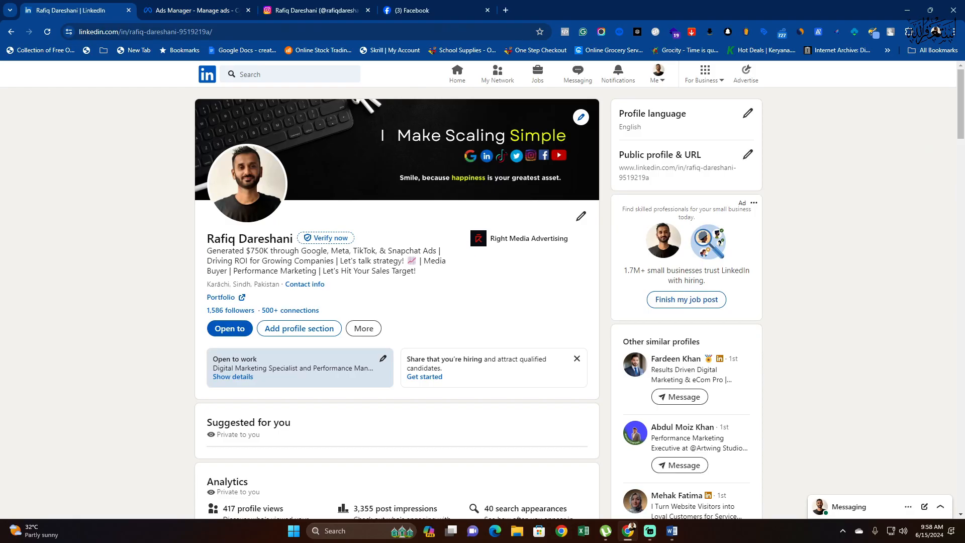
pyautogui.scroll(-1, 478, 303)
pyautogui.scroll(1, 478, 303)
pyautogui.click(412, 10)
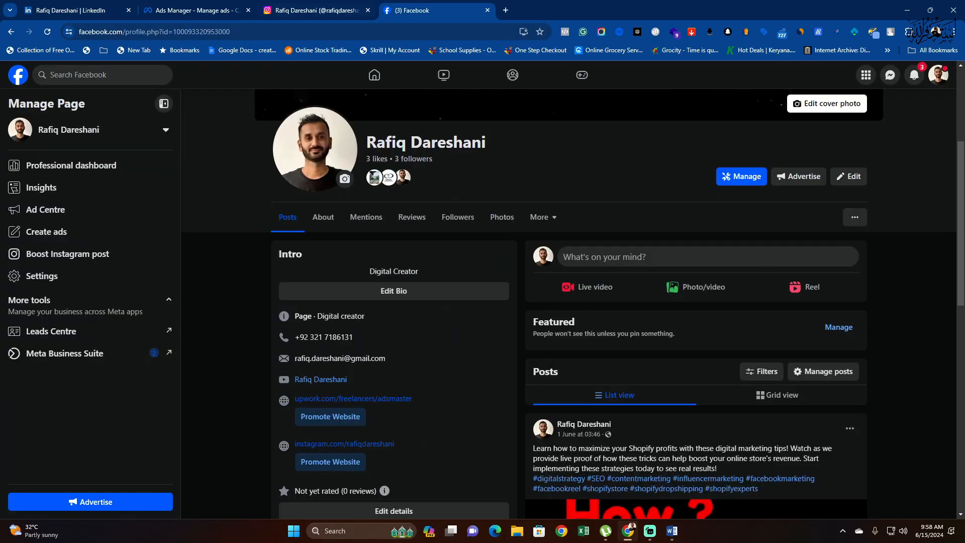
pyautogui.click(316, 10)
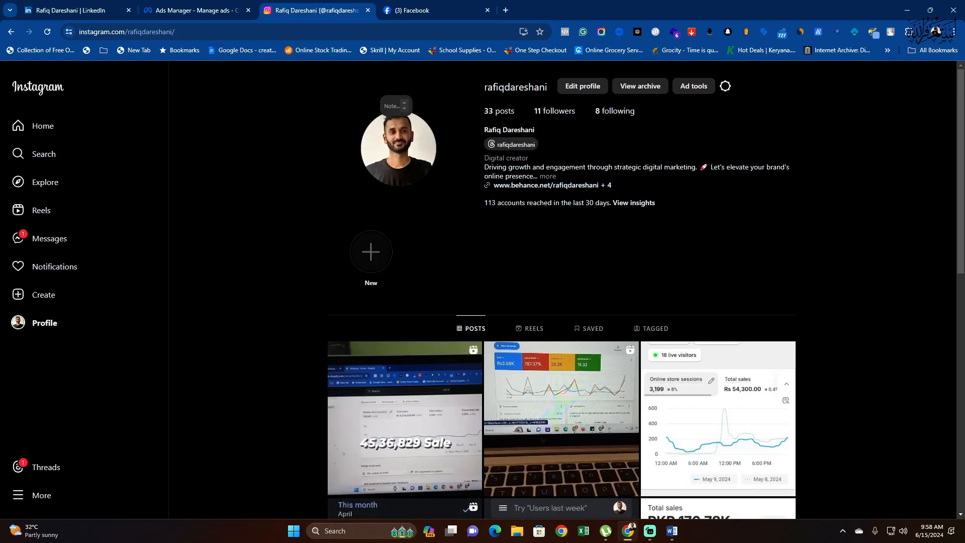
pyautogui.scroll(-3, 561, 302)
pyautogui.scroll(3, 562, 302)
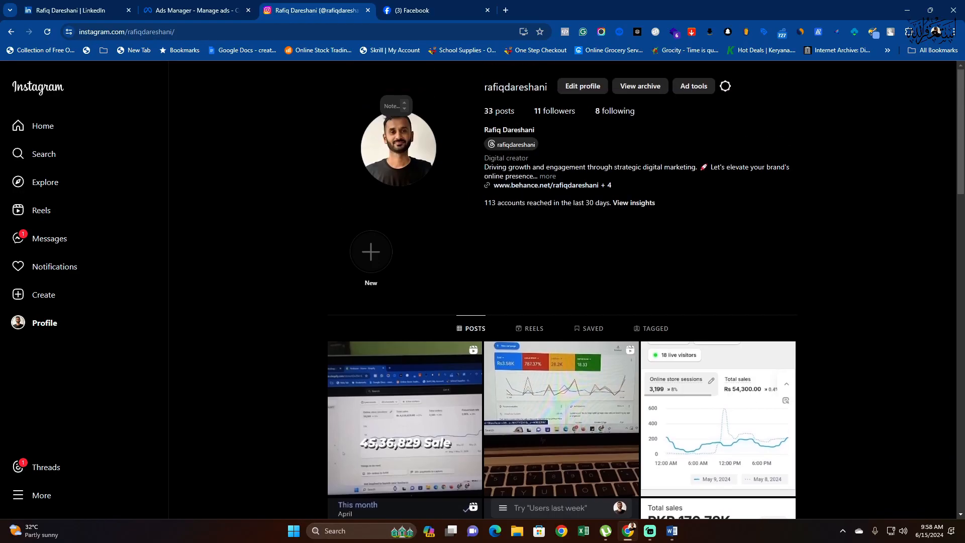
# Step: Switch to Ads Manager and look through the list of available ad accounts, keeping the current account
pyautogui.click(196, 10)
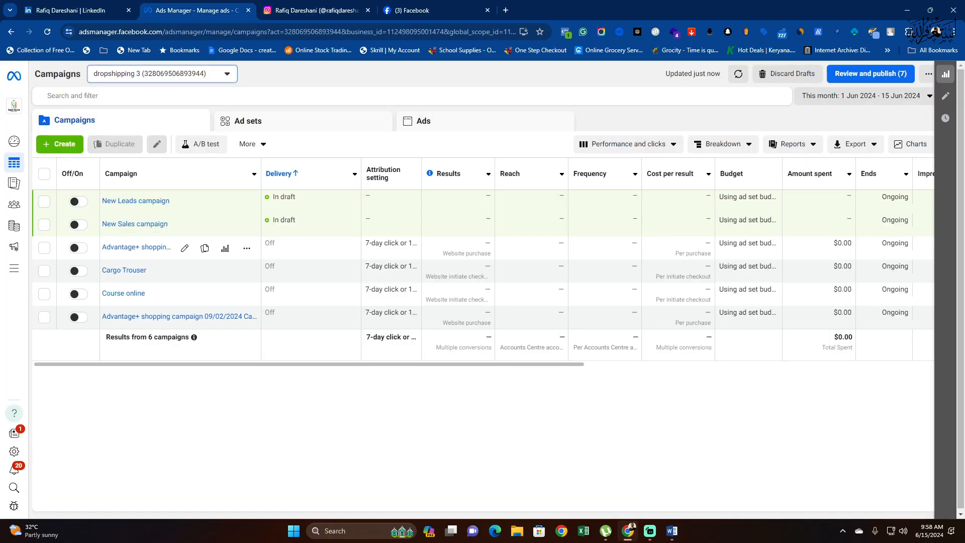
pyautogui.click(162, 74)
pyautogui.scroll(-2, 156, 236)
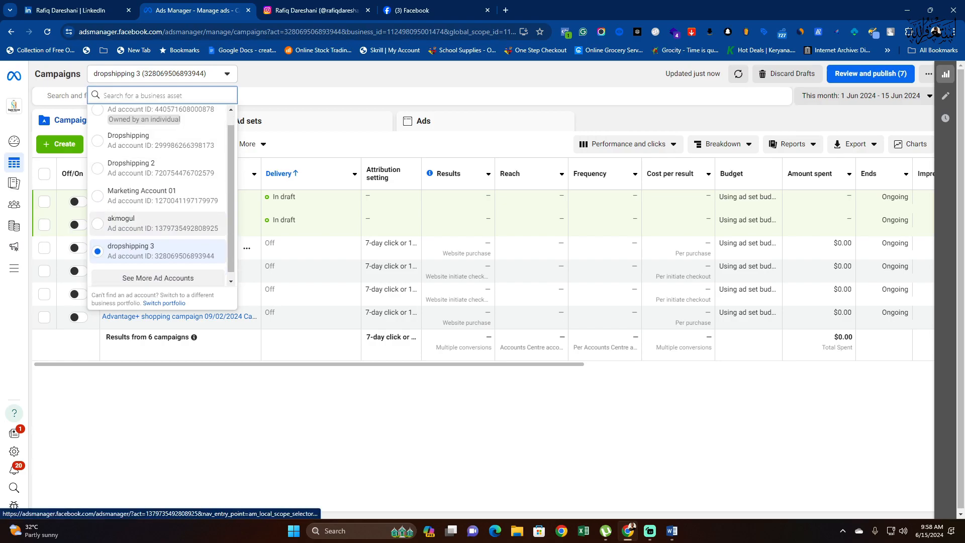
pyautogui.scroll(3, 159, 231)
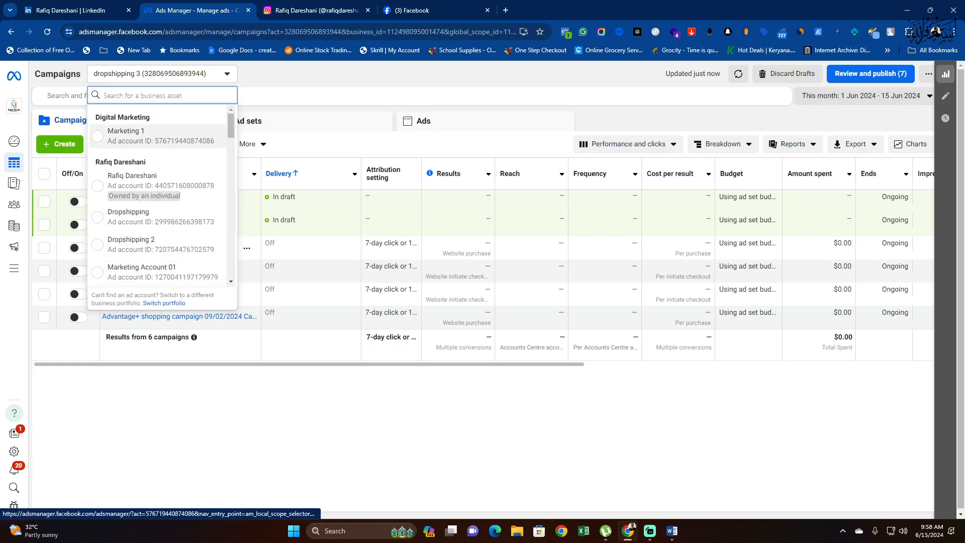
pyautogui.scroll(-5, 158, 151)
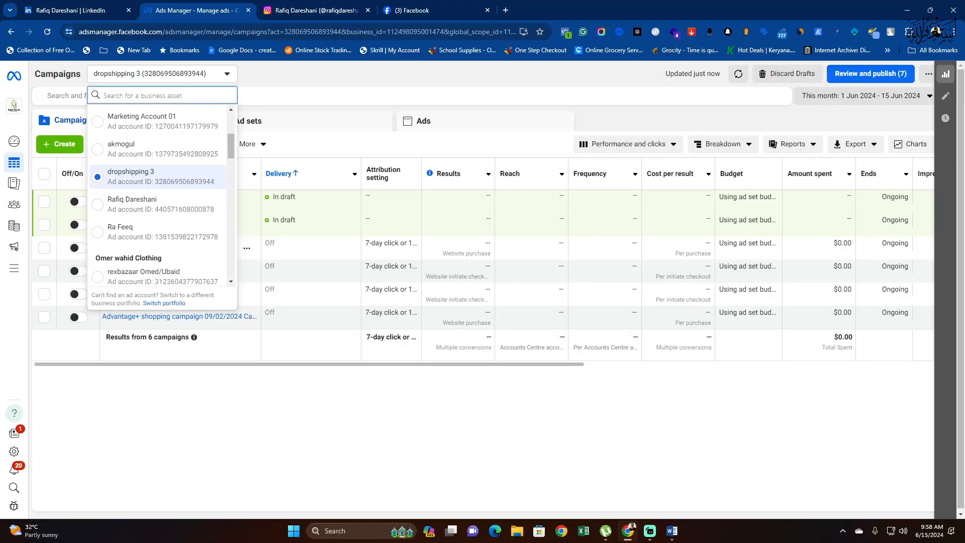
pyautogui.scroll(-3, 158, 145)
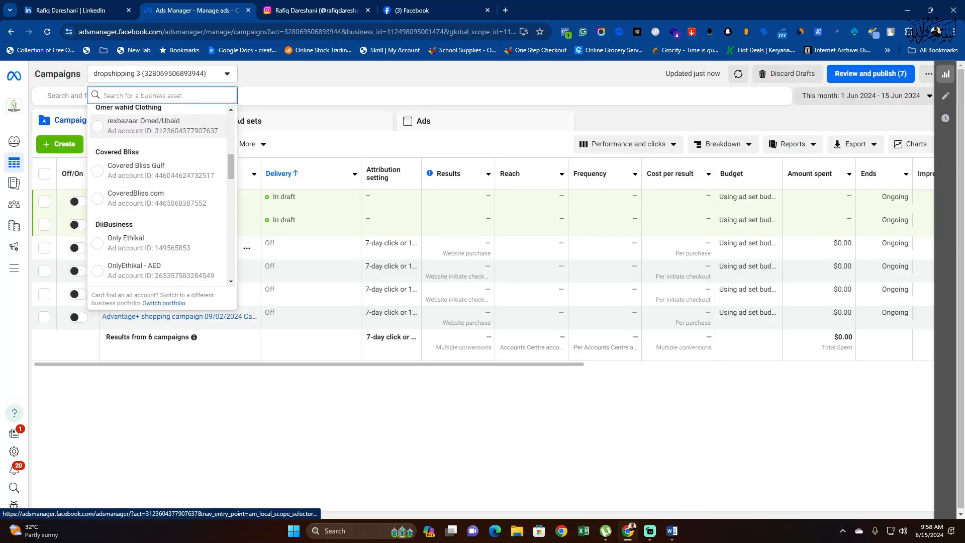
pyautogui.scroll(-3, 158, 151)
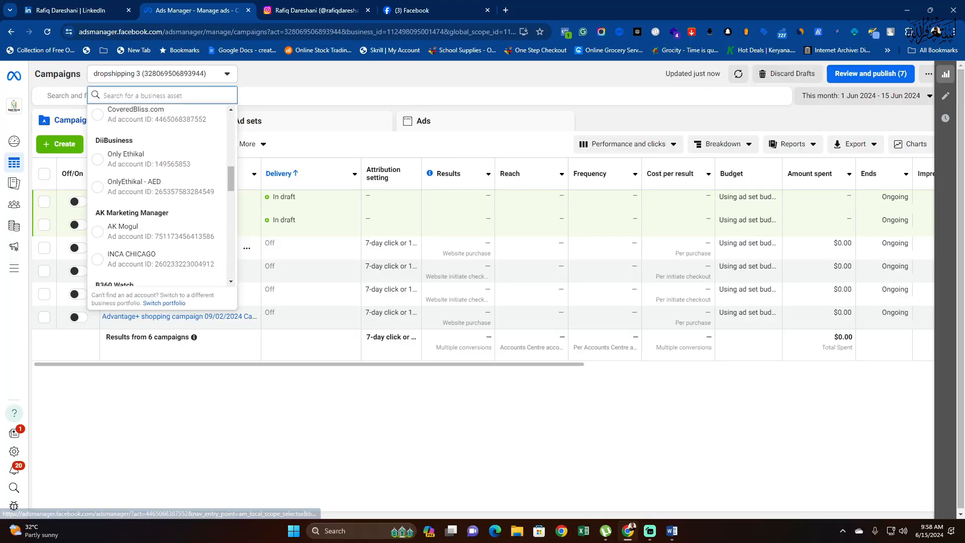
pyautogui.scroll(-5, 158, 170)
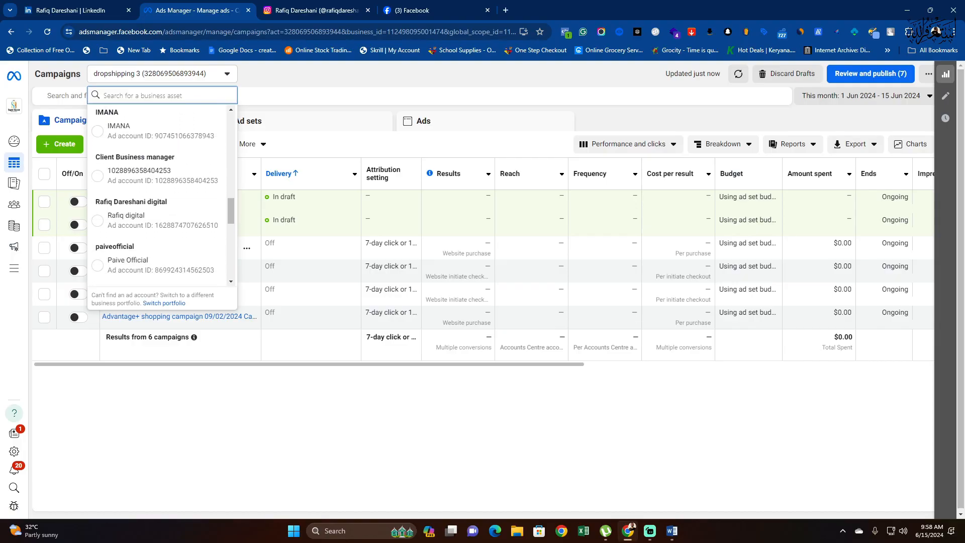
pyautogui.scroll(-2, 158, 165)
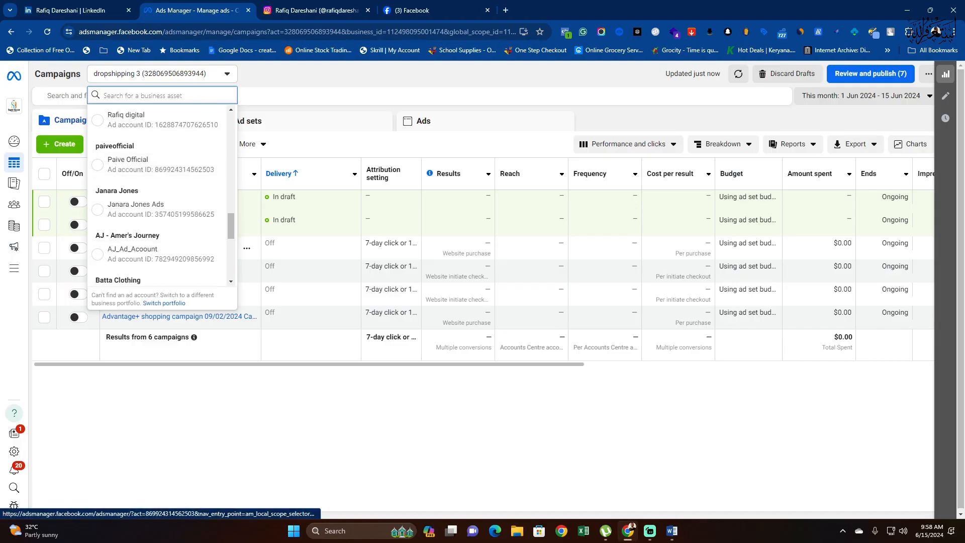
pyautogui.scroll(-3, 159, 161)
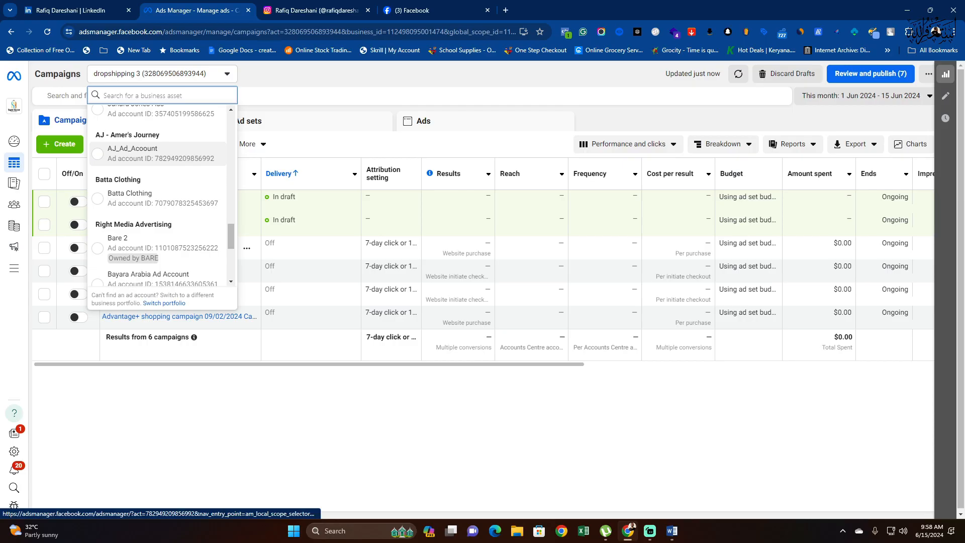
pyautogui.scroll(-3, 158, 197)
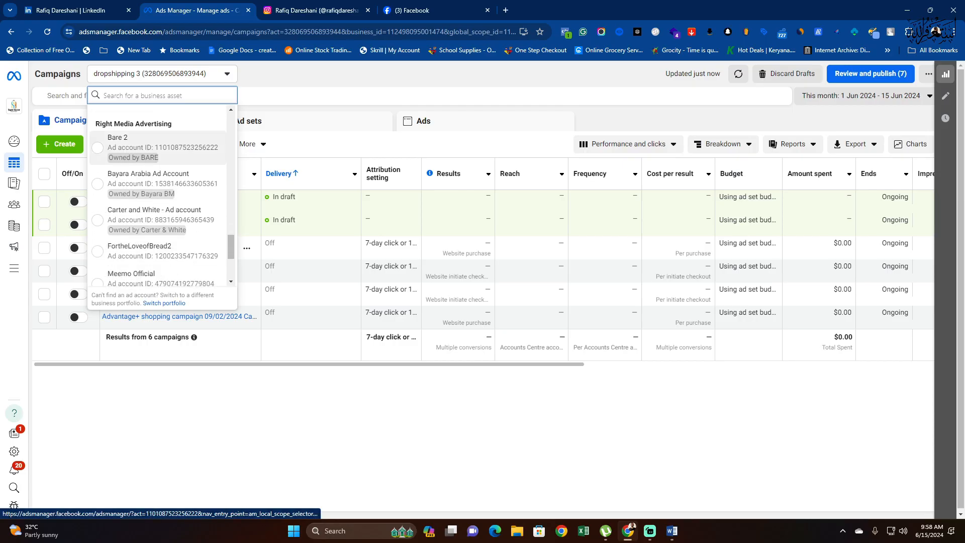
pyautogui.scroll(-2, 158, 197)
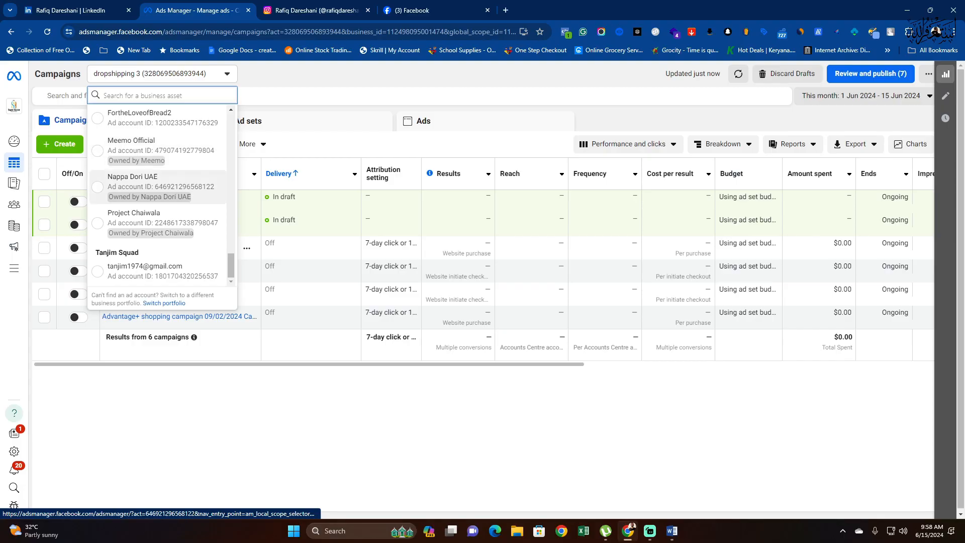
pyautogui.scroll(5, 158, 196)
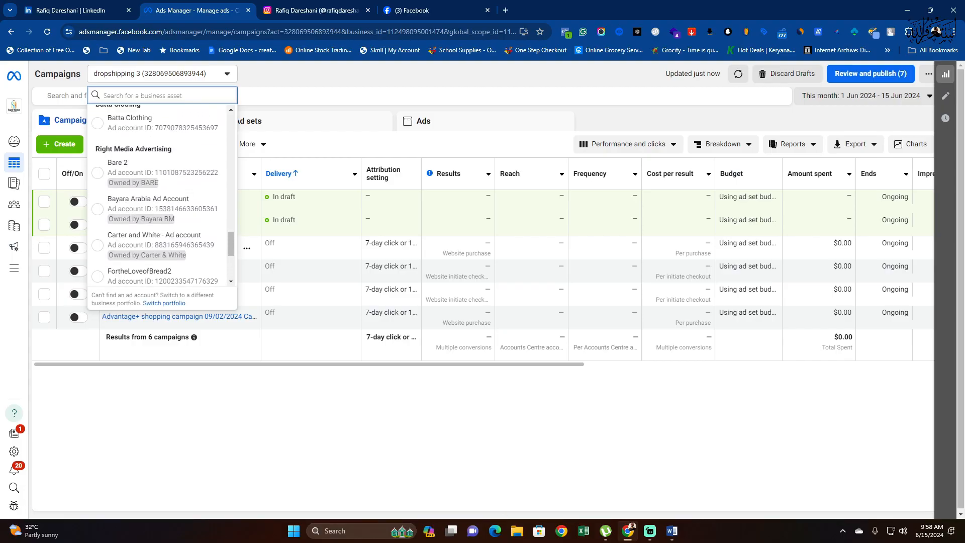
pyautogui.scroll(8, 158, 196)
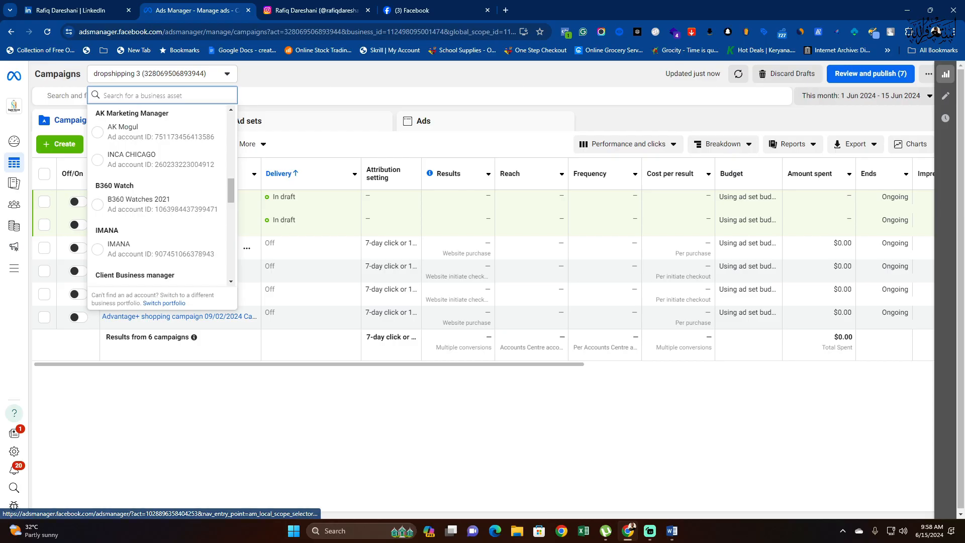
pyautogui.scroll(8, 158, 196)
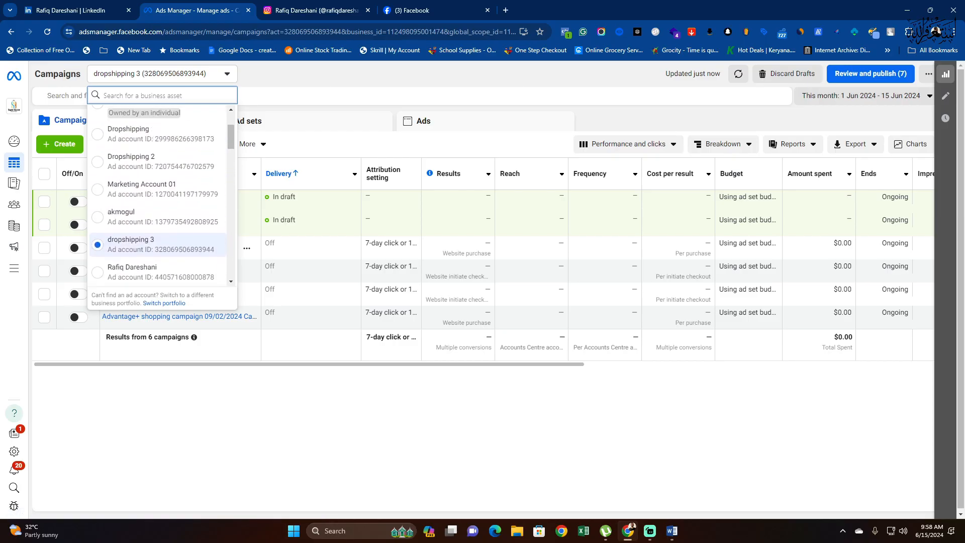
pyautogui.click(161, 74)
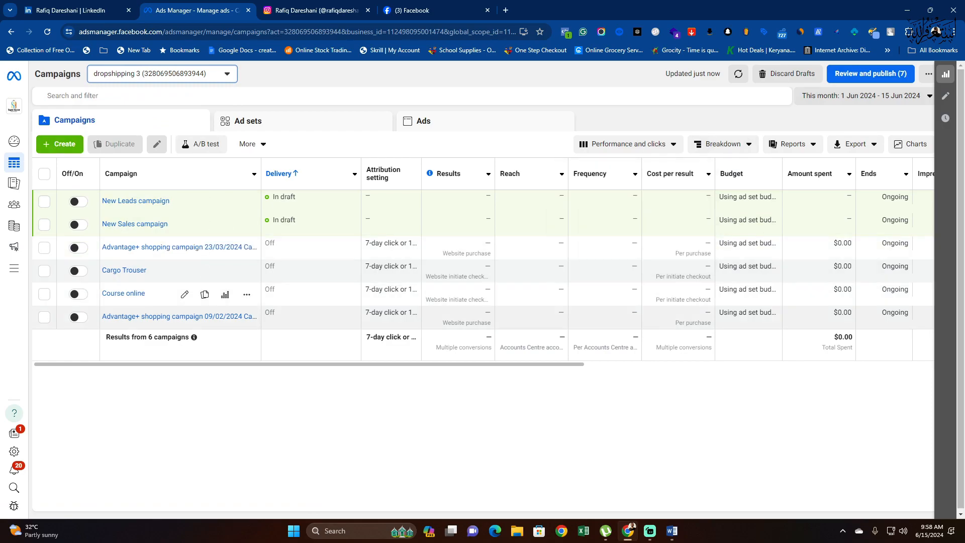
# Step: Create a new campaign with the Leads objective, using the manual leads campaign setup
pyautogui.moveTo(194, 337)
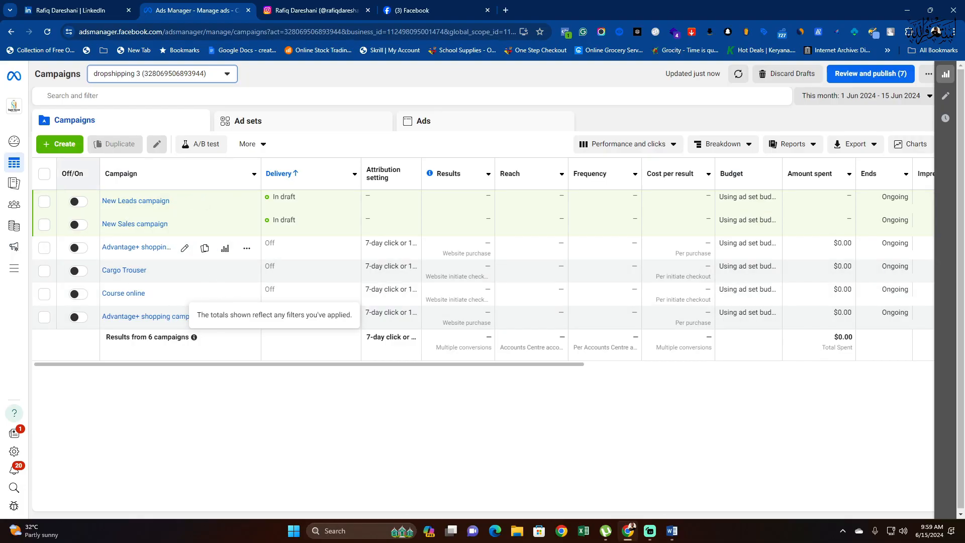
pyautogui.click(60, 144)
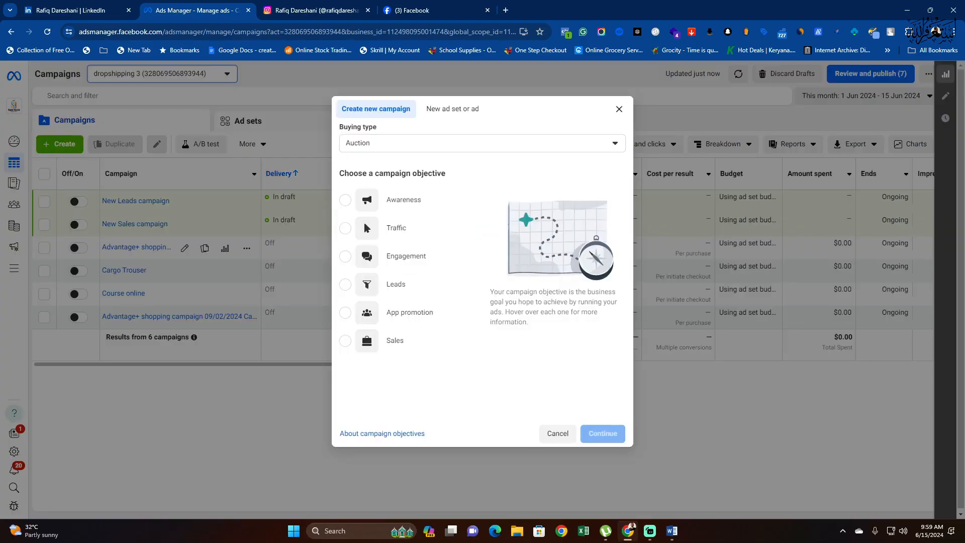
pyautogui.click(395, 285)
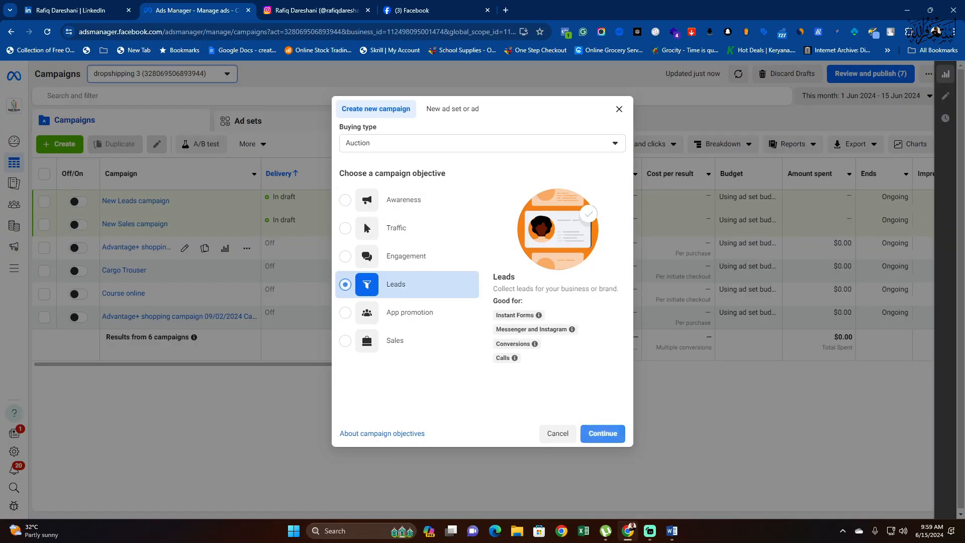
pyautogui.click(603, 434)
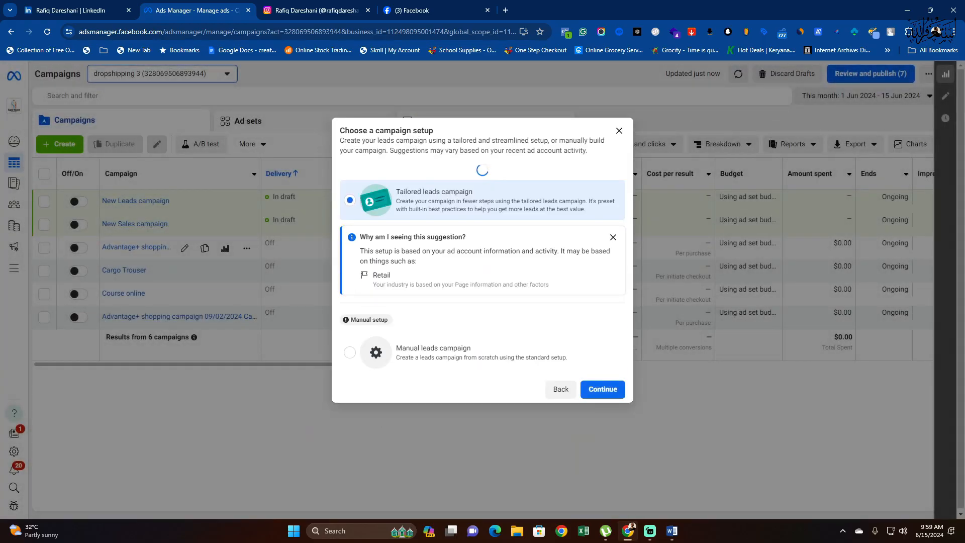
pyautogui.click(433, 352)
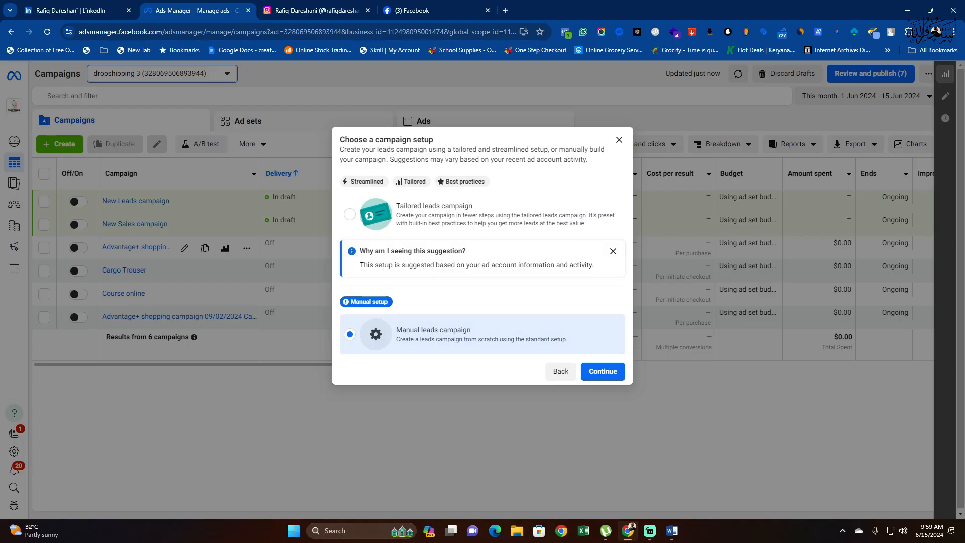
pyautogui.click(603, 371)
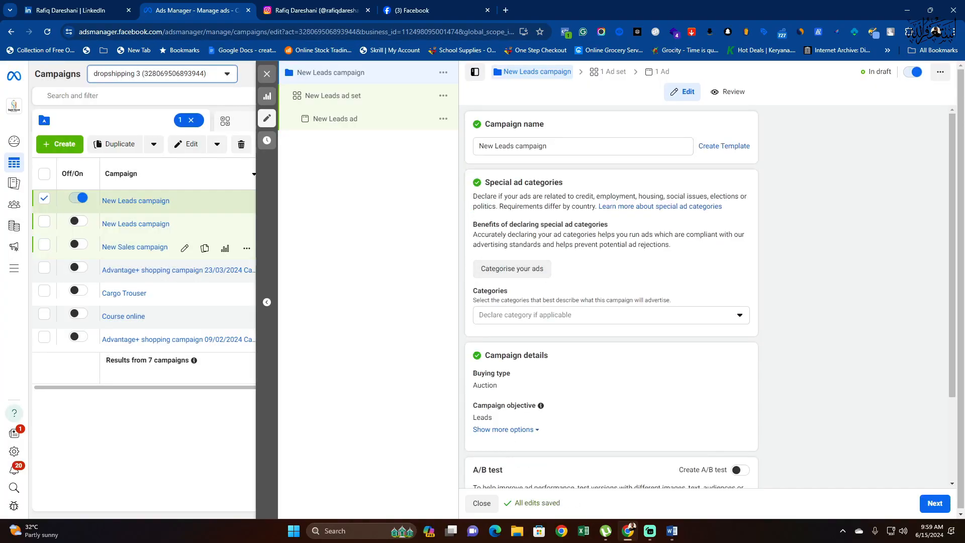
# Step: Review the new campaign's settings, keep the defaults and continue to its ad set
pyautogui.scroll(-2, 609, 297)
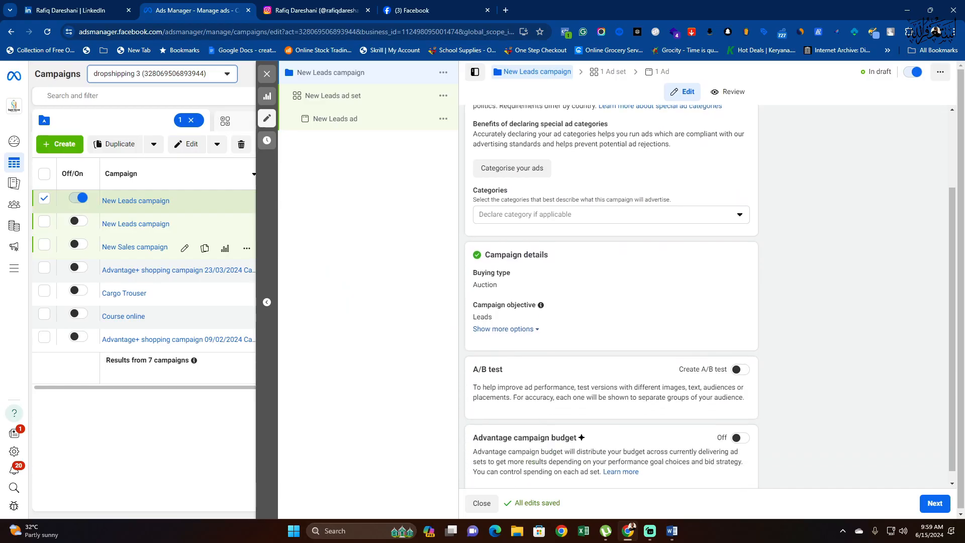
pyautogui.scroll(-1, 610, 296)
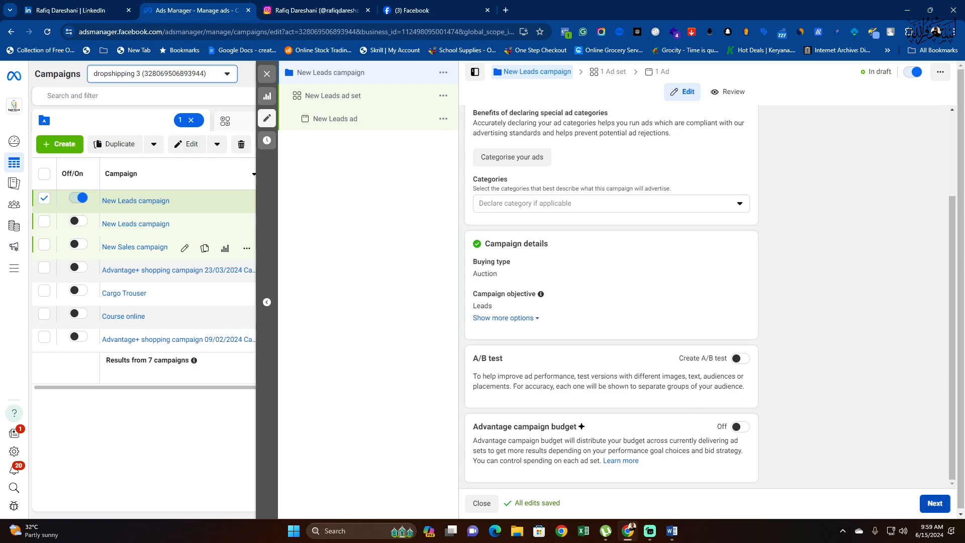
pyautogui.click(935, 504)
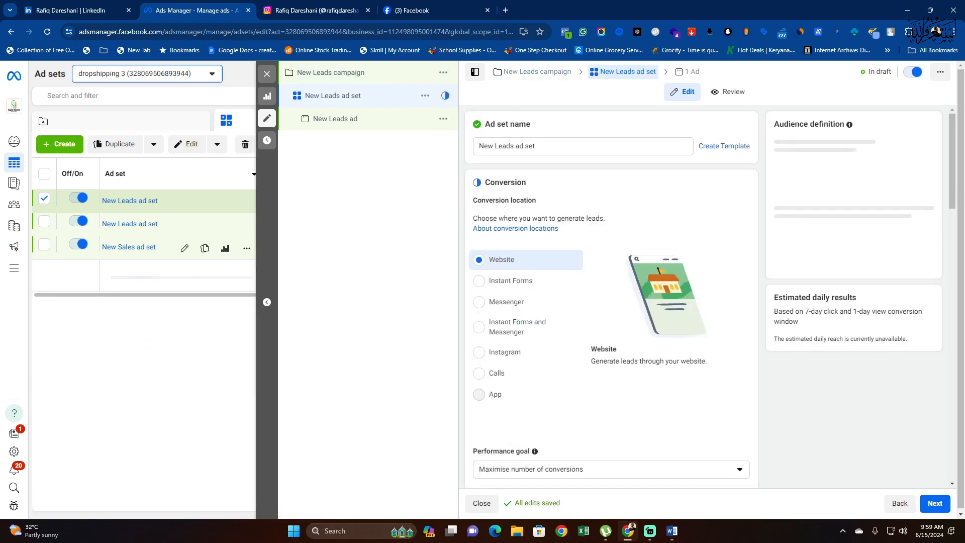
# Step: Choose Website as the ad set's conversion location and set the conversion event to Lead
pyautogui.scroll(-2, 612, 297)
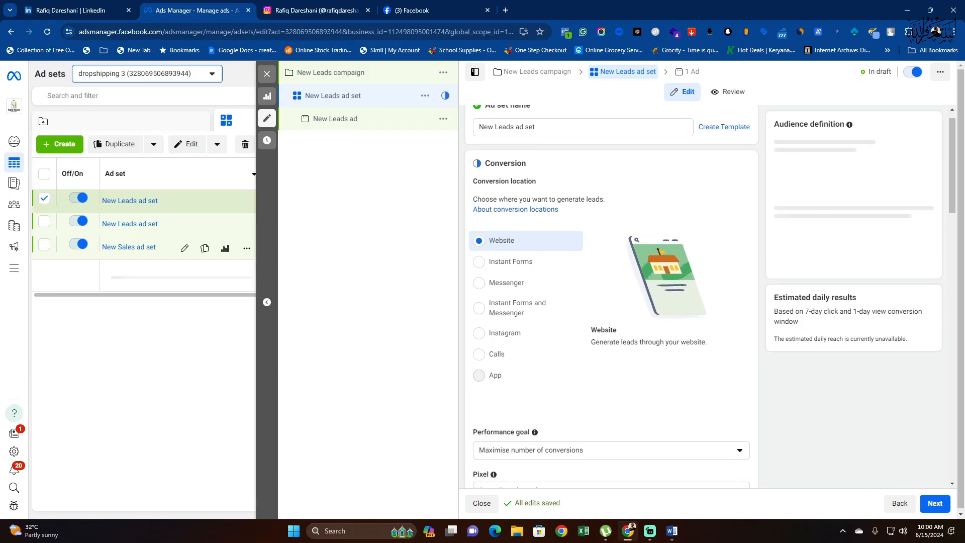
pyautogui.scroll(1, 525, 211)
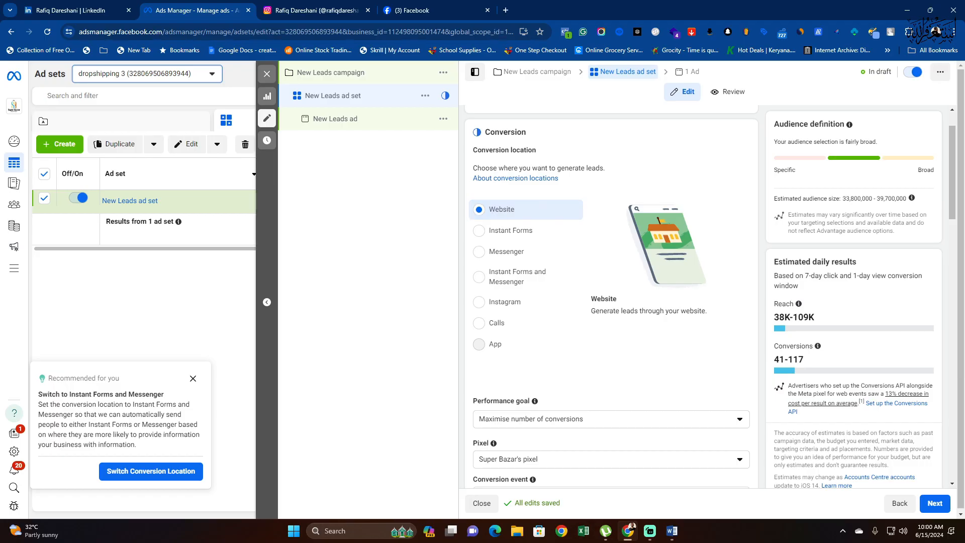
pyautogui.click(511, 231)
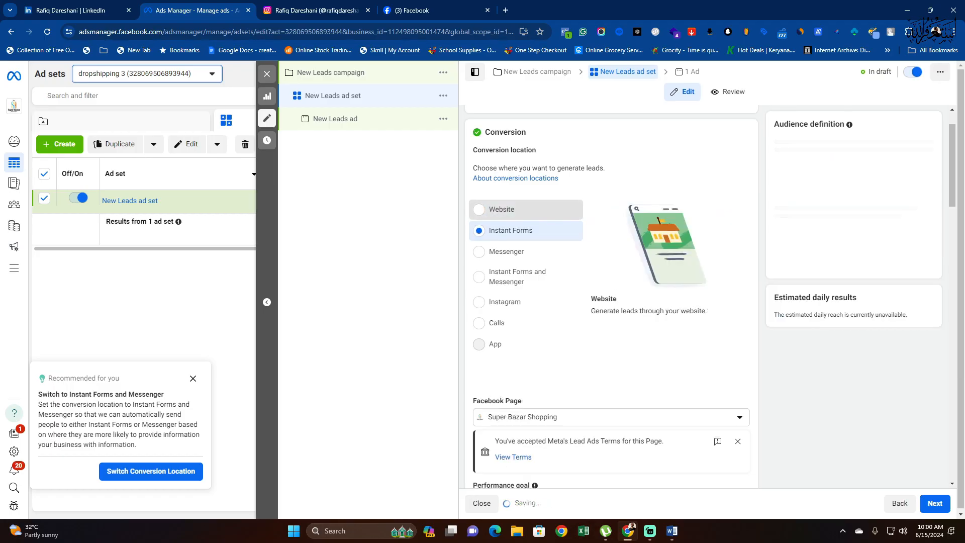
pyautogui.click(502, 209)
pyautogui.scroll(-4, 612, 297)
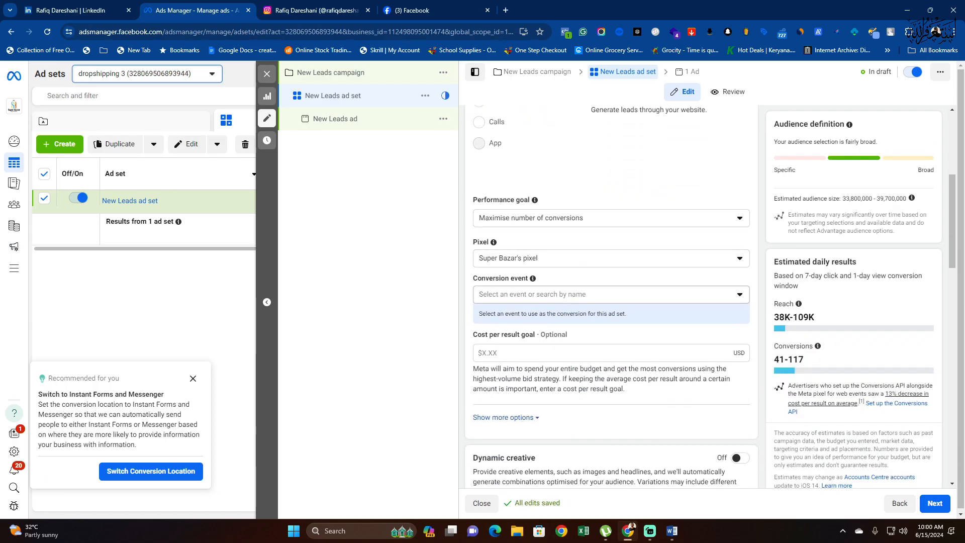
pyautogui.click(611, 294)
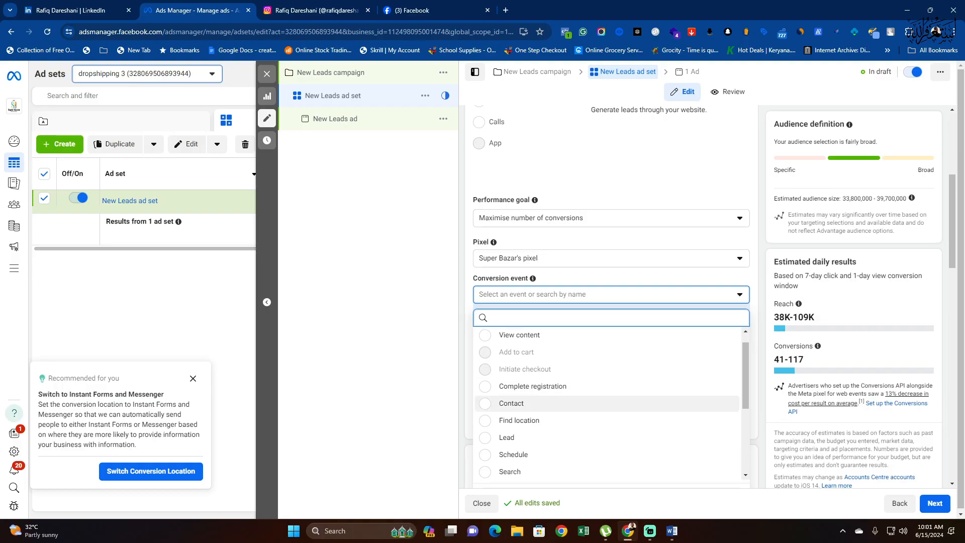
pyautogui.scroll(-1, 553, 403)
pyautogui.click(553, 404)
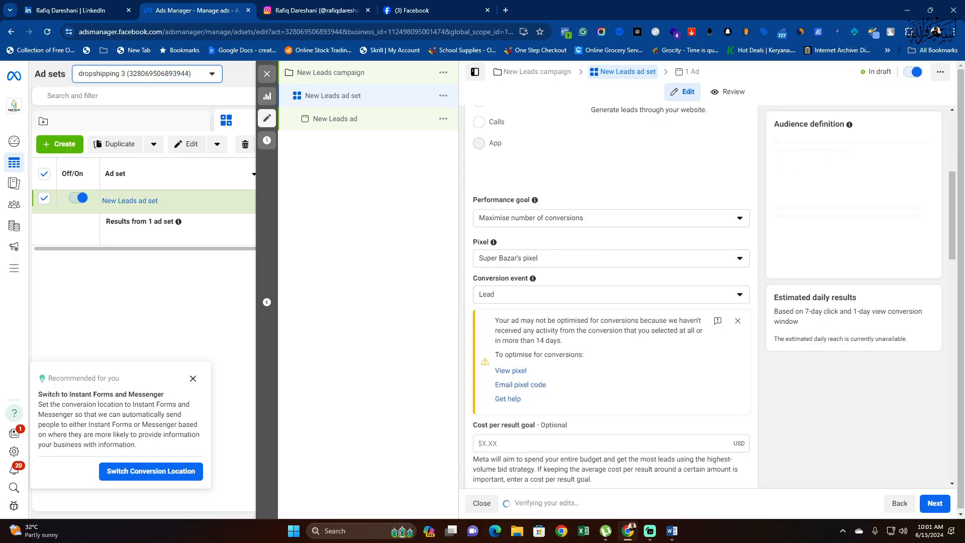
# Step: Set the New Leads ad set's daily budget to $50
pyautogui.scroll(-3, 553, 404)
pyautogui.scroll(-5, 612, 297)
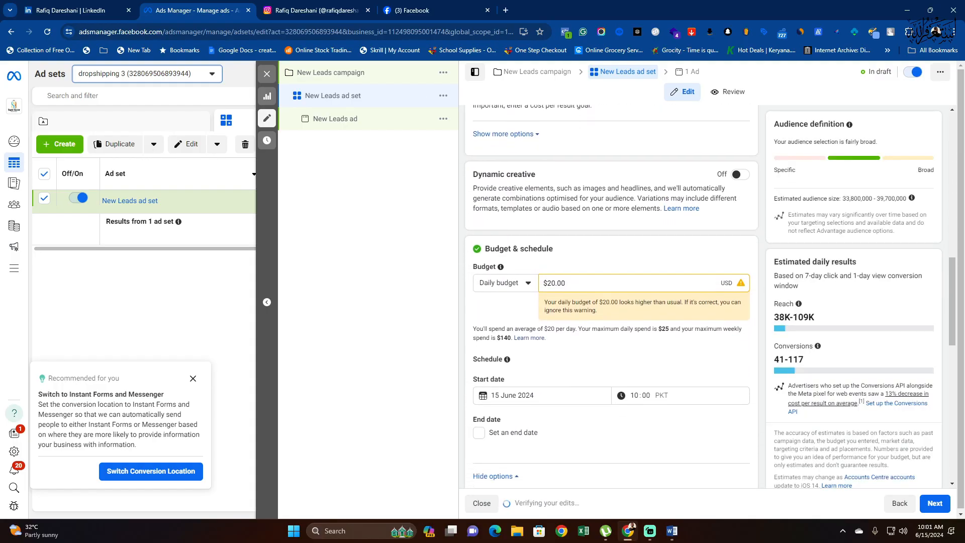
pyautogui.doubleClick(556, 255)
pyautogui.moveTo(547, 254); pyautogui.dragTo(543, 255)
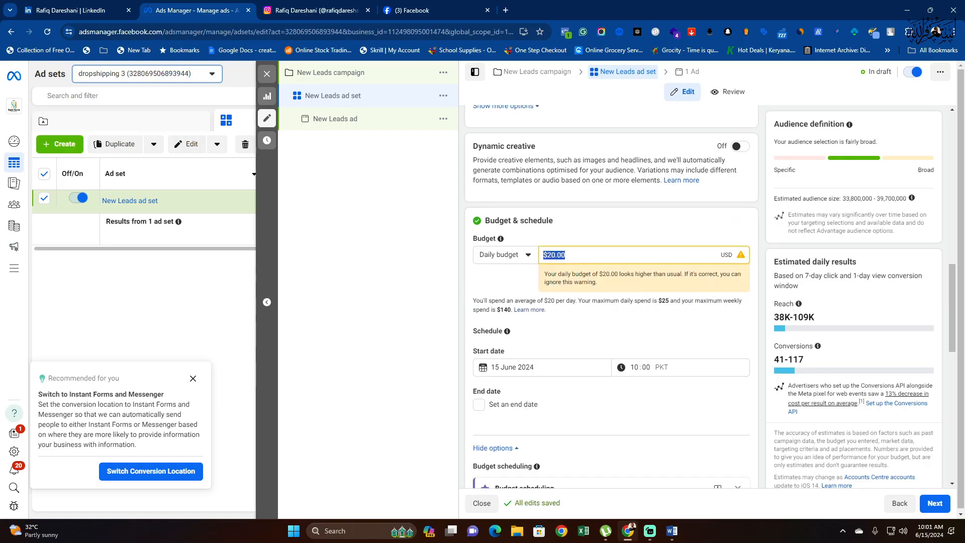
pyautogui.write('50')
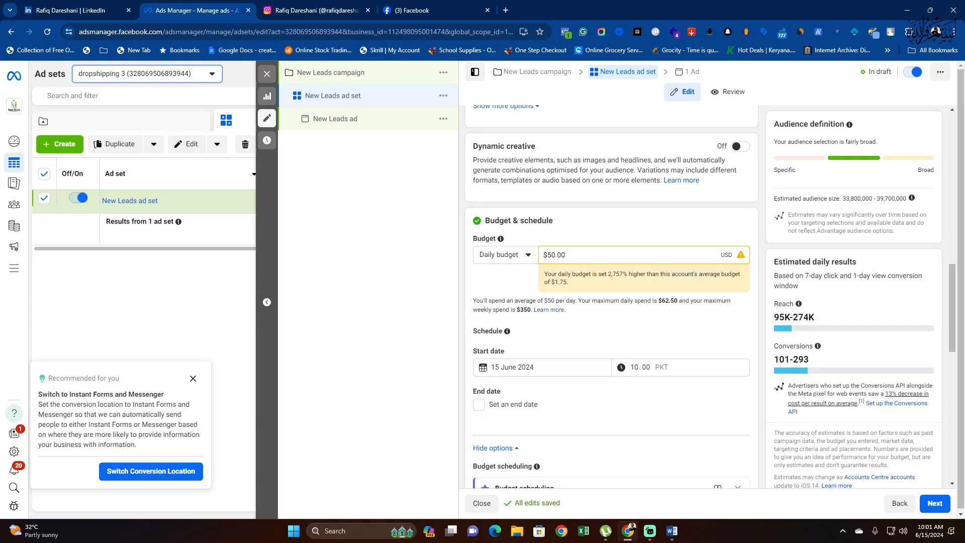
# Step: Try a daily budget of $25 for the ad set and return it to $50
pyautogui.tripleClick(555, 254)
pyautogui.write('25')
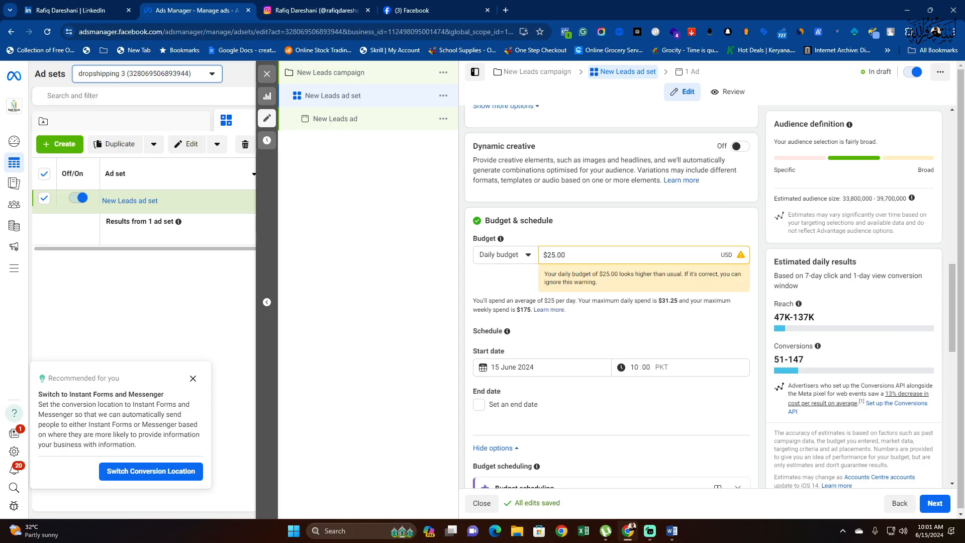
pyautogui.hotkey('ctrl', 'a')
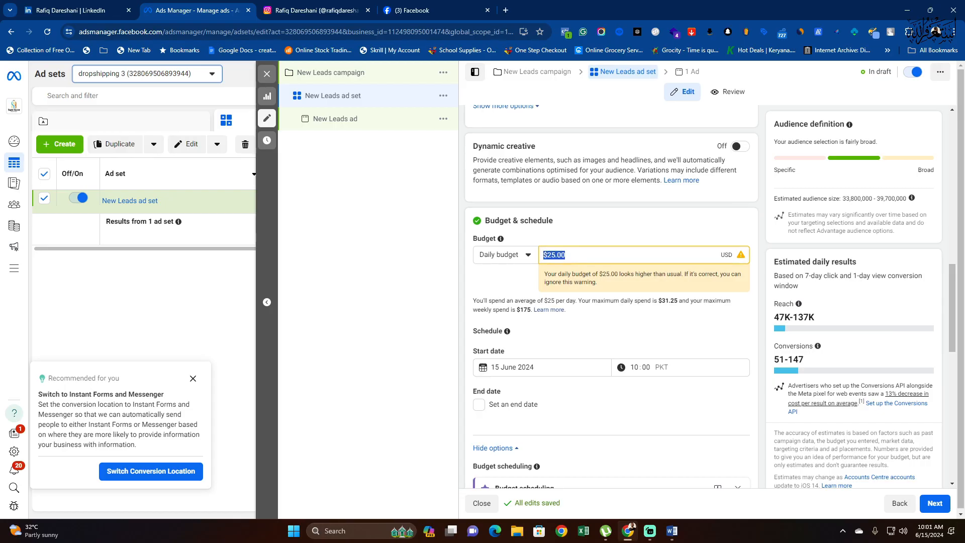
pyautogui.write('50')
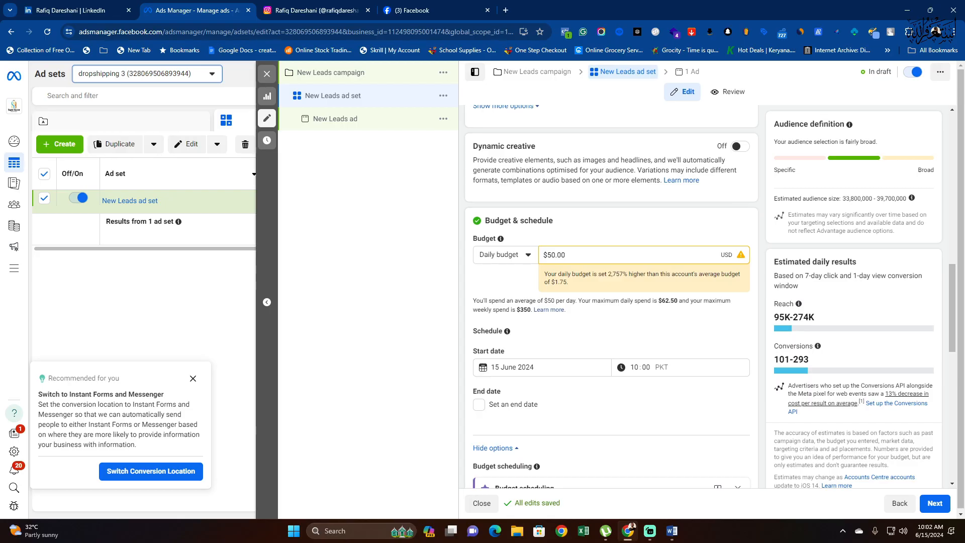
# Step: Replace the ad set's audience location with United States
pyautogui.scroll(-2, 611, 297)
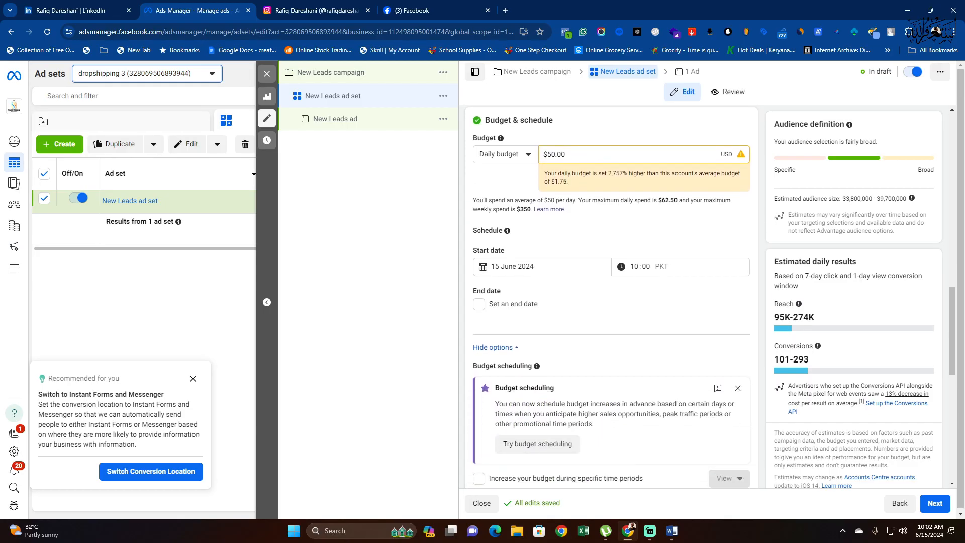
pyautogui.scroll(-8, 611, 296)
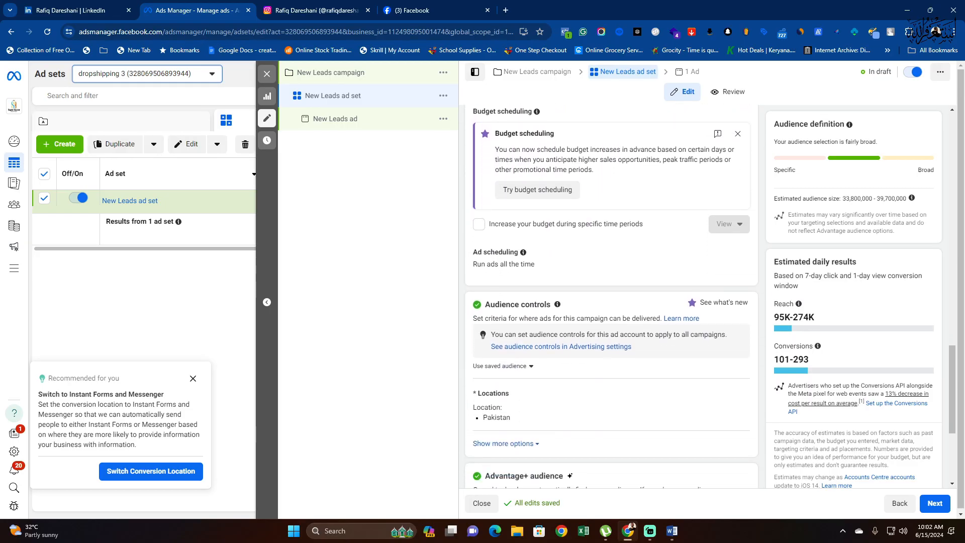
pyautogui.click(735, 248)
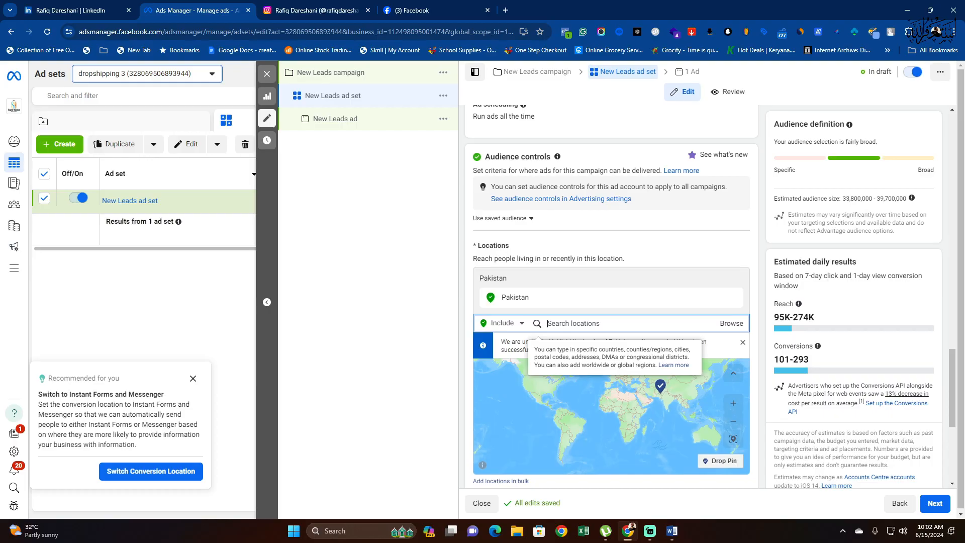
pyautogui.write('united')
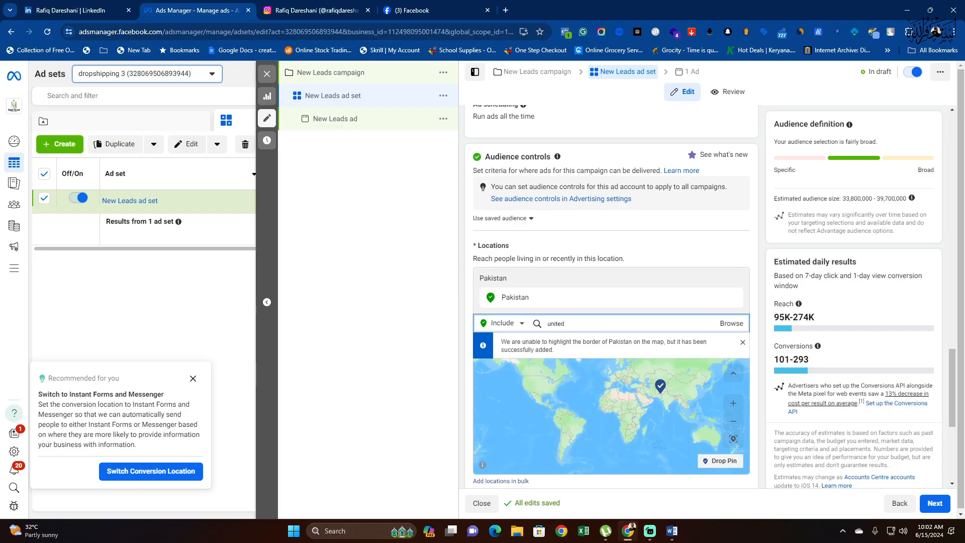
pyautogui.write(' states')
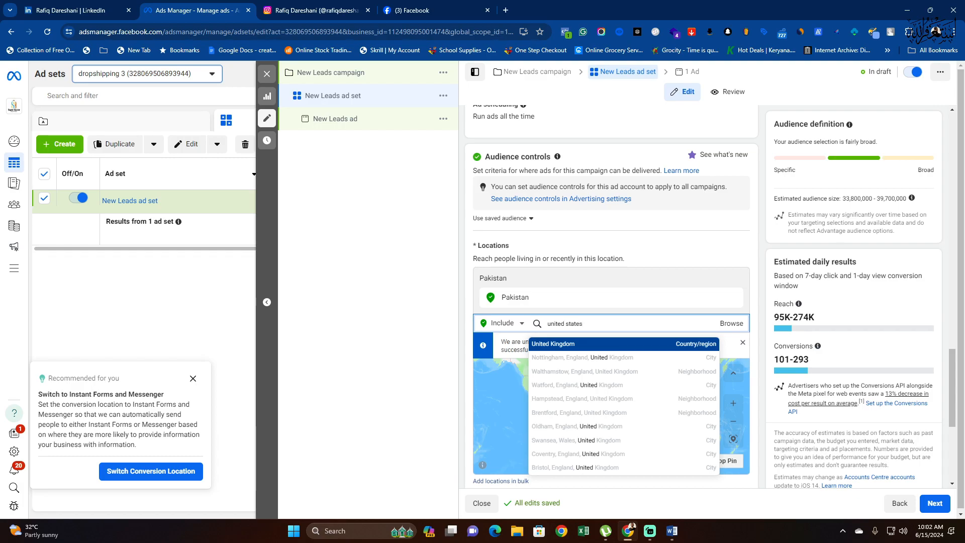
pyautogui.press('Return')
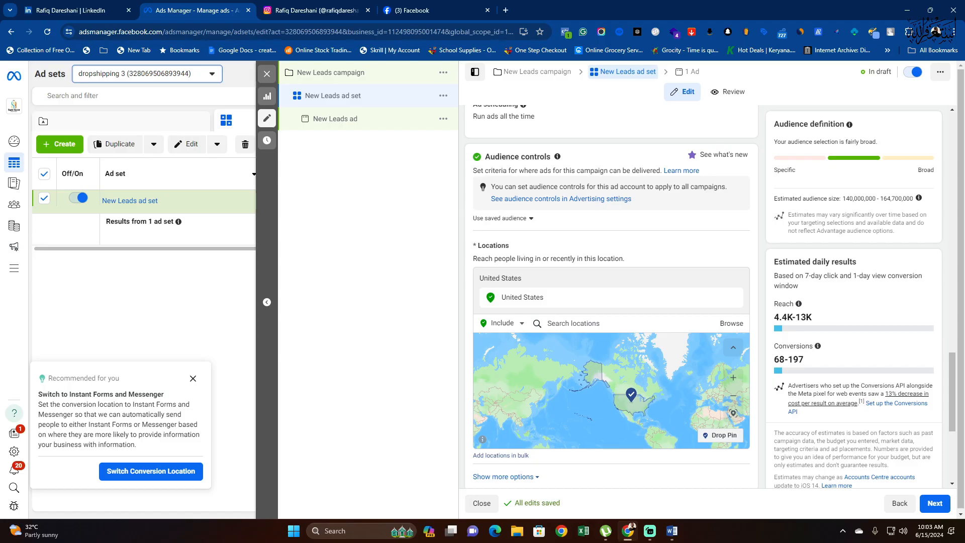
# Step: Examine the ad set's budget, schedule, location, estimated daily results, Advantage+ audience and placement settings
pyautogui.scroll(4, 611, 297)
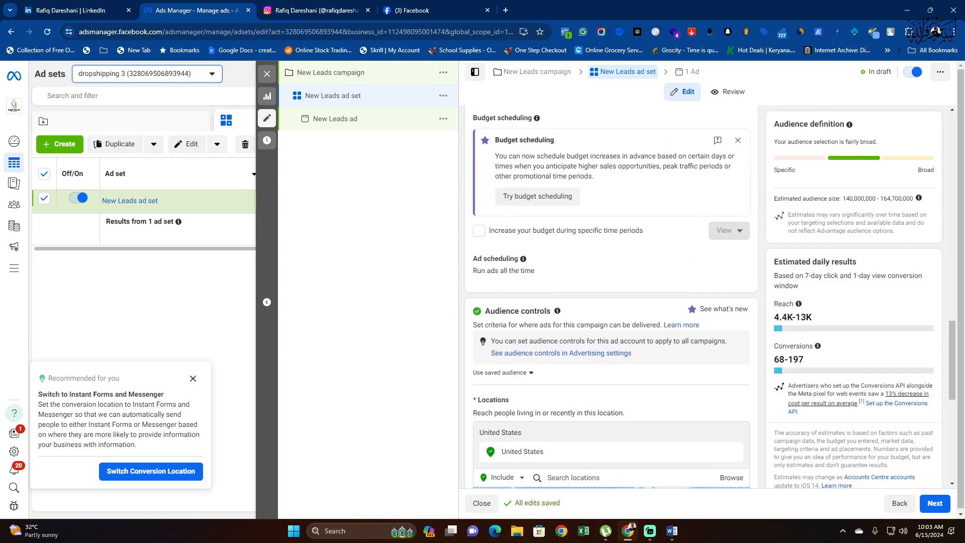
pyautogui.scroll(3, 611, 297)
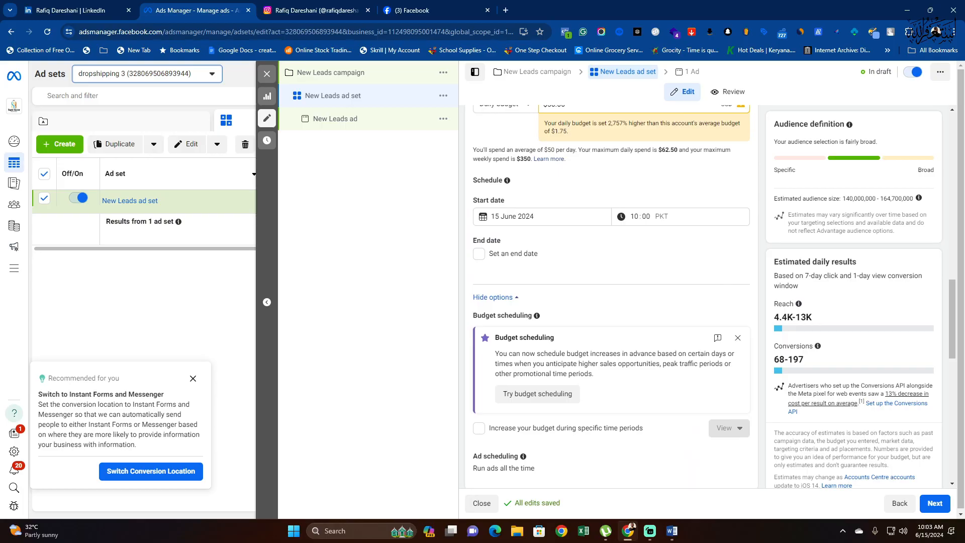
pyautogui.scroll(1, 611, 296)
pyautogui.scroll(-5, 611, 297)
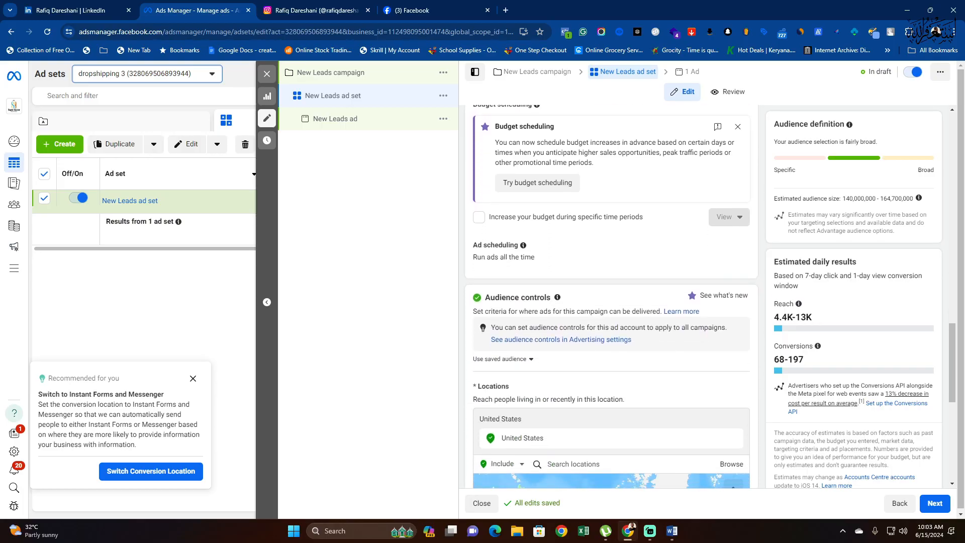
pyautogui.scroll(-3, 611, 297)
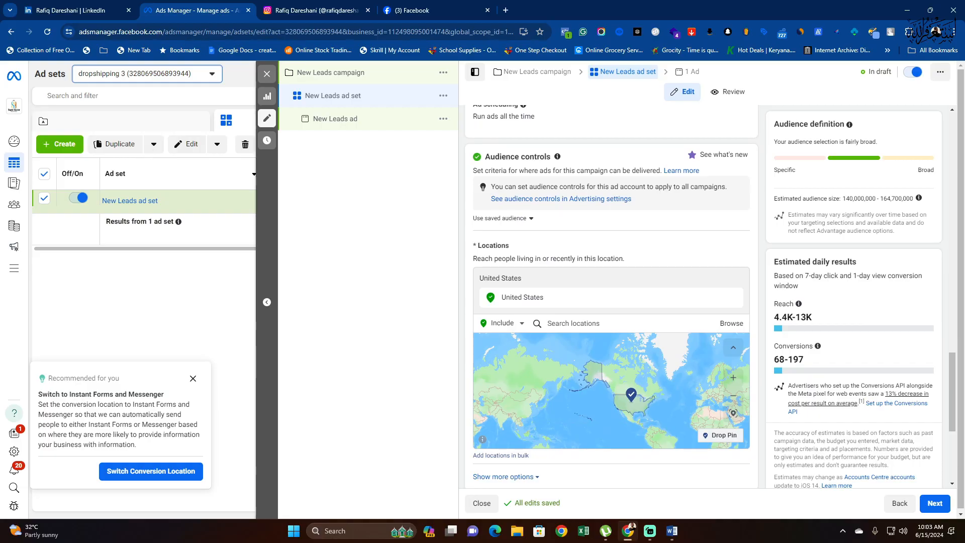
pyautogui.moveTo(788, 386); pyautogui.dragTo(932, 386)
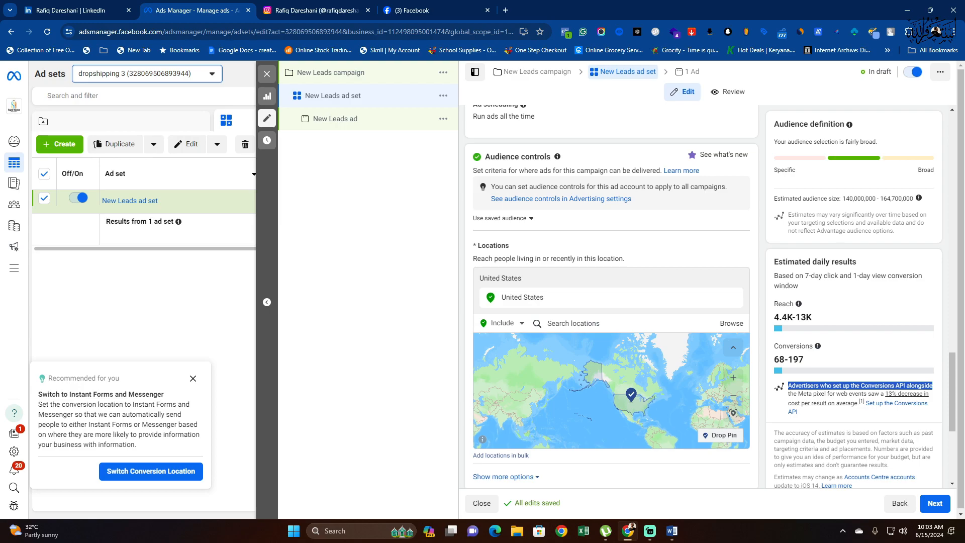
pyautogui.click(933, 386)
pyautogui.scroll(-2, 611, 297)
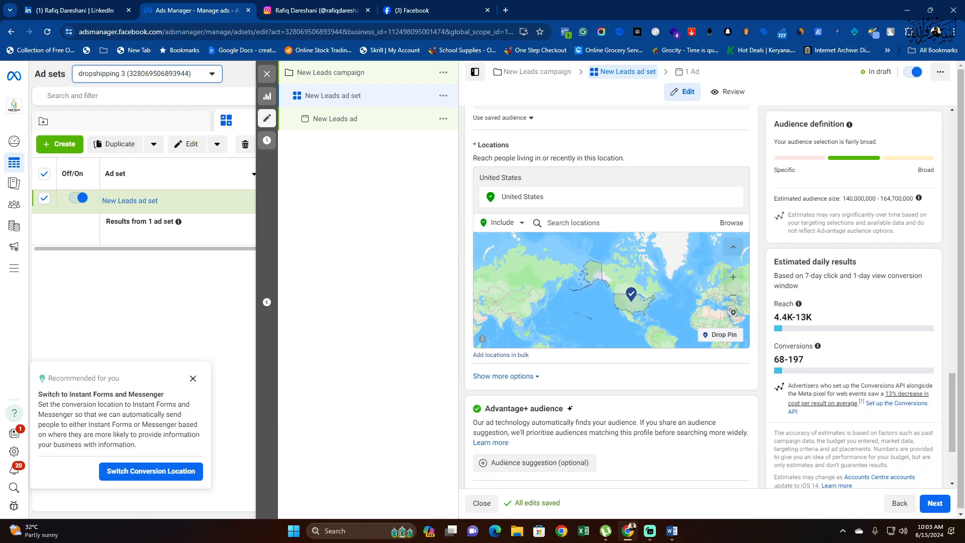
pyautogui.scroll(-3, 612, 296)
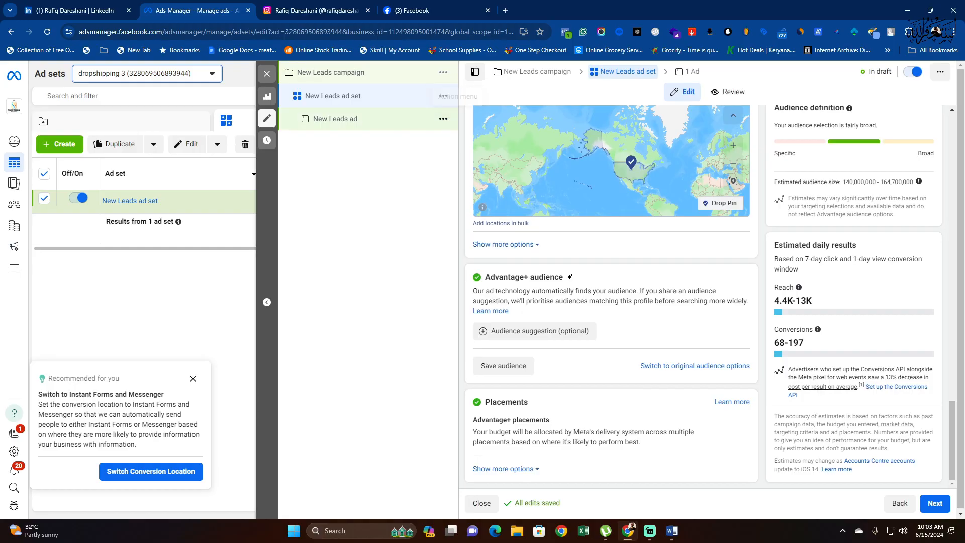
# Step: Quickly duplicate the New Leads ad set within the campaign
pyautogui.click(442, 95)
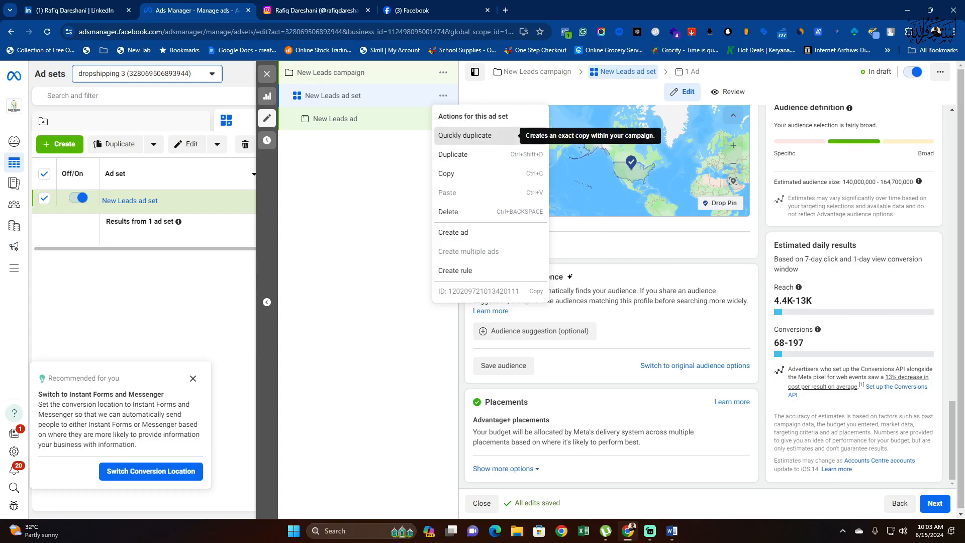
pyautogui.click(468, 136)
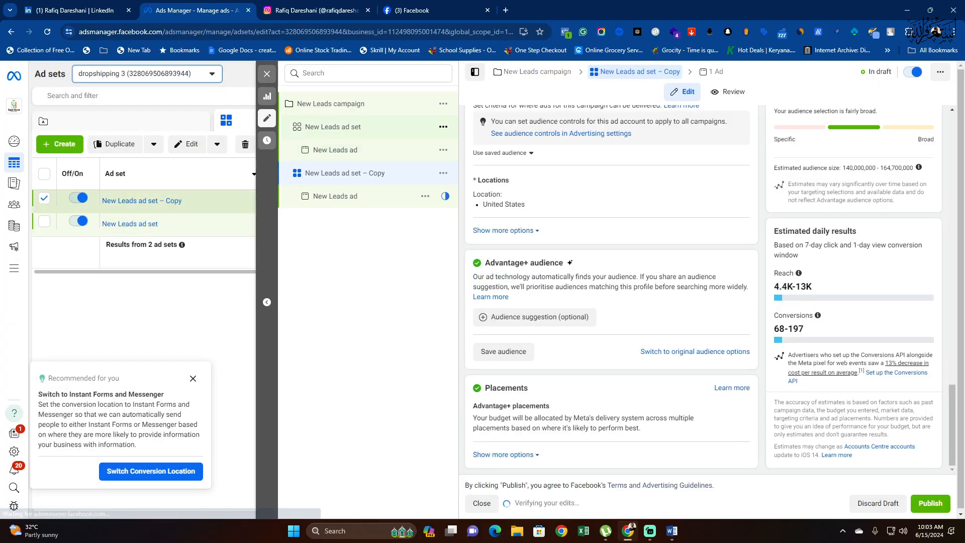
# Step: Rename the original New Leads ad set as Advantage+, reusing the text of its Advantage+ audience heading
pyautogui.click(333, 127)
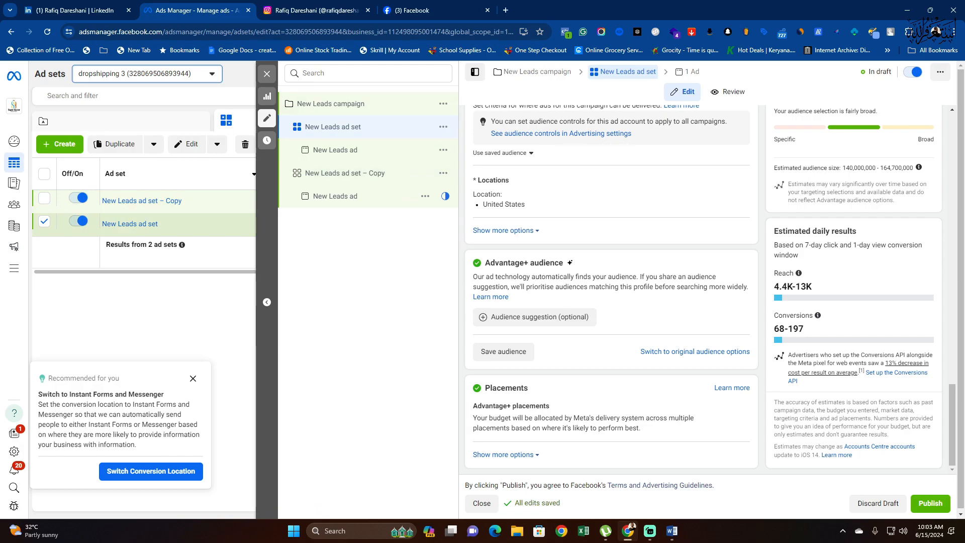
pyautogui.scroll(4, 612, 262)
pyautogui.scroll(-3, 611, 262)
pyautogui.moveTo(484, 312); pyautogui.dragTo(564, 313)
pyautogui.hotkey('ctrl', 'c')
pyautogui.scroll(5, 564, 313)
pyautogui.scroll(10, 611, 290)
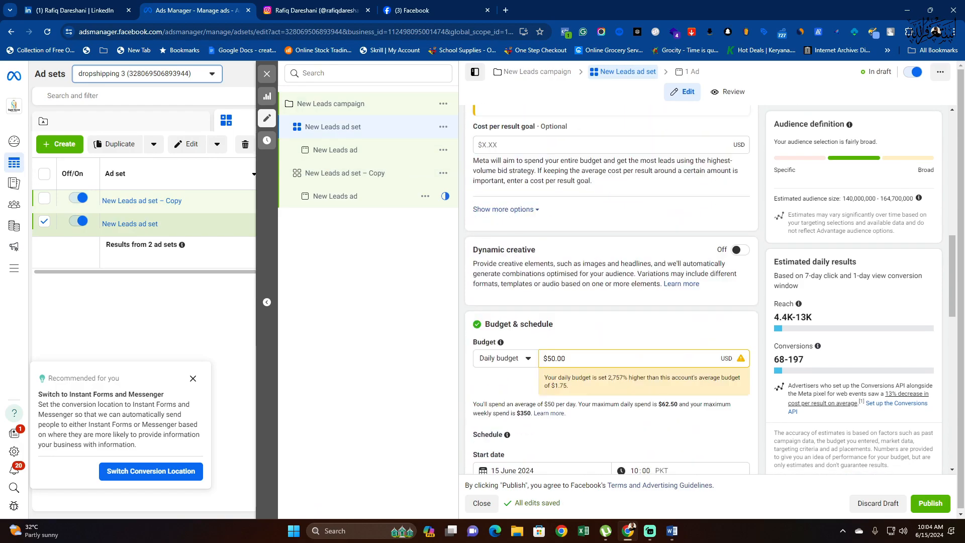
pyautogui.tripleClick(530, 147)
pyautogui.hotkey('ctrl', 'v')
pyautogui.press('BackSpace')
pyautogui.press('BackSpace')
pyautogui.press('BackSpace')
pyautogui.press('BackSpace')
pyautogui.press('BackSpace')
pyautogui.press('BackSpace')
pyautogui.press('BackSpace')
pyautogui.press('BackSpace')
pyautogui.press('BackSpace')
pyautogui.click(593, 125)
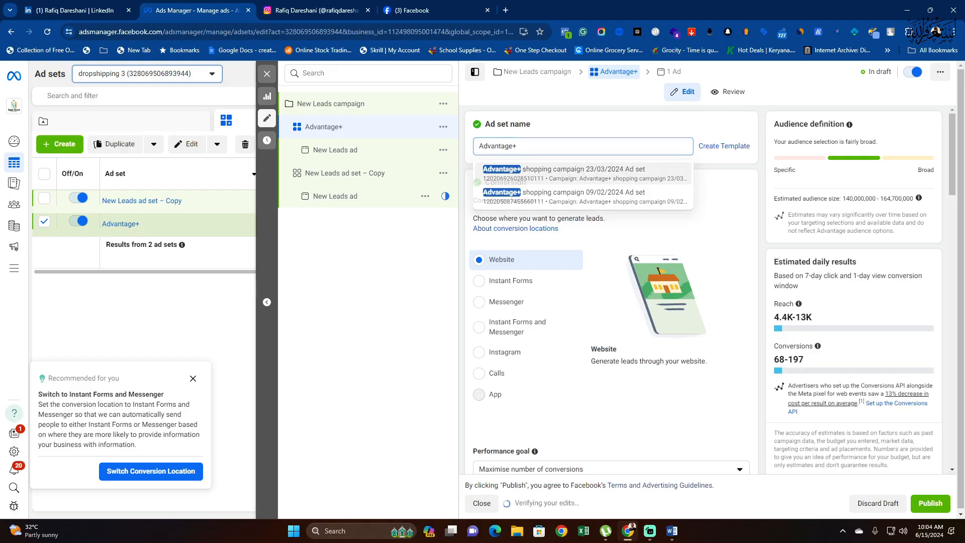
# Step: Copy the Advantage+ name onto the duplicated ad set and return to the original ad set
pyautogui.moveTo(533, 147); pyautogui.dragTo(445, 131)
pyautogui.hotkey('ctrl', 'c')
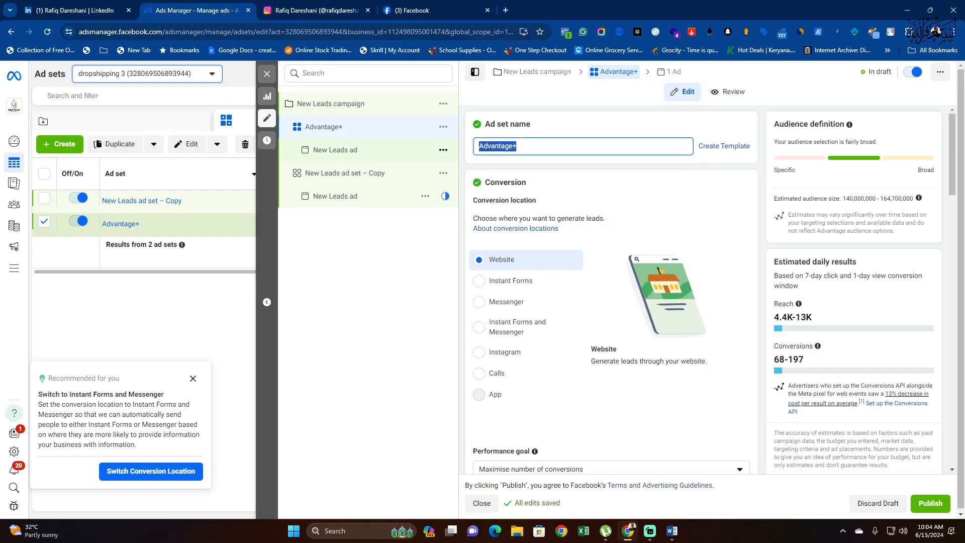
pyautogui.click(344, 173)
pyautogui.tripleClick(530, 147)
pyautogui.click(560, 146)
pyautogui.hotkey('ctrl', 'a')
pyautogui.hotkey('ctrl', 'v')
pyautogui.click(345, 127)
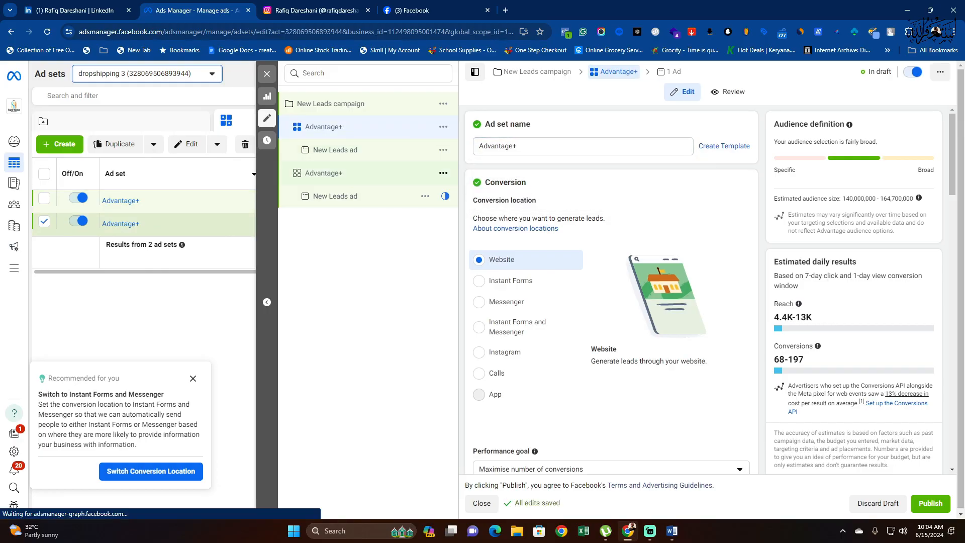
# Step: Rename the duplicated ad set as Advantage+ audience, using the text of its audience section heading
pyautogui.click(345, 173)
pyautogui.scroll(-15, 610, 291)
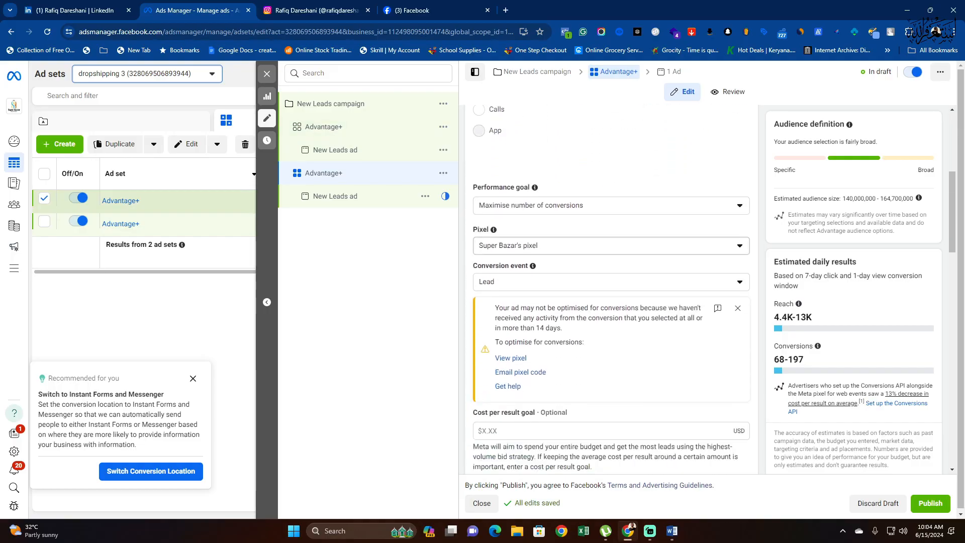
pyautogui.scroll(-5, 611, 291)
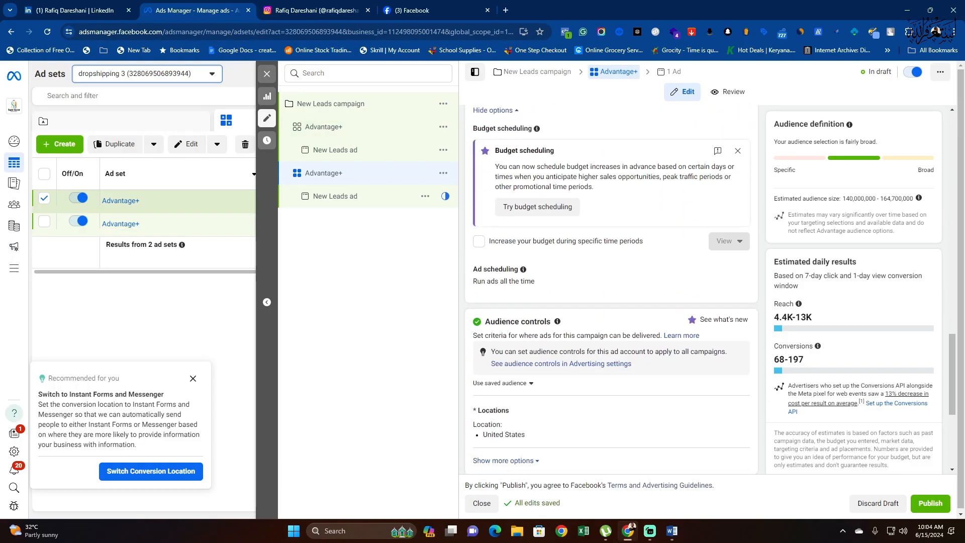
pyautogui.scroll(-4, 485, 292)
pyautogui.moveTo(485, 291); pyautogui.dragTo(566, 293)
pyautogui.hotkey('ctrl', 'c')
pyautogui.scroll(20, 611, 292)
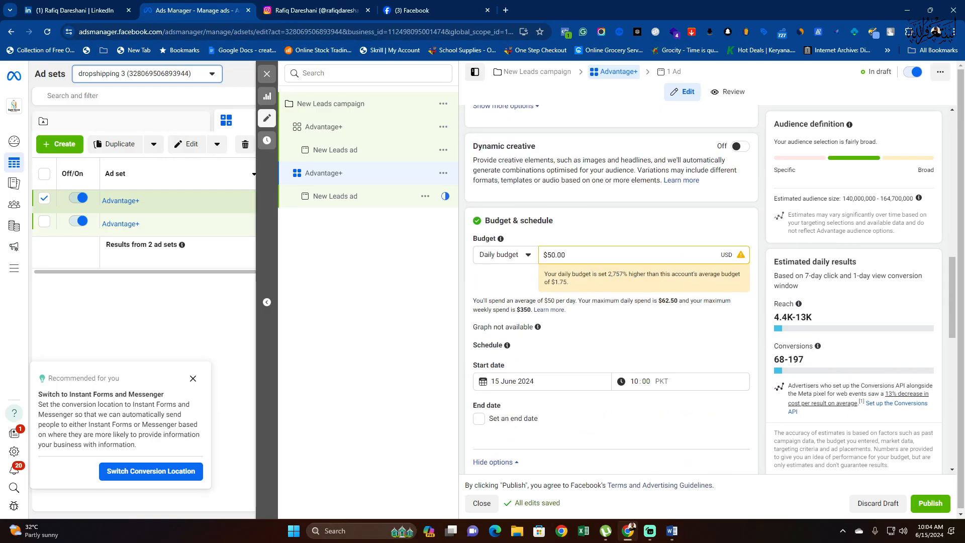
pyautogui.click(583, 146)
pyautogui.hotkey('ctrl', 'a')
pyautogui.hotkey('ctrl', 'v')
# Step: Set the daily budget of the Advantage+ audience ad set to $25
pyautogui.scroll(-8, 611, 291)
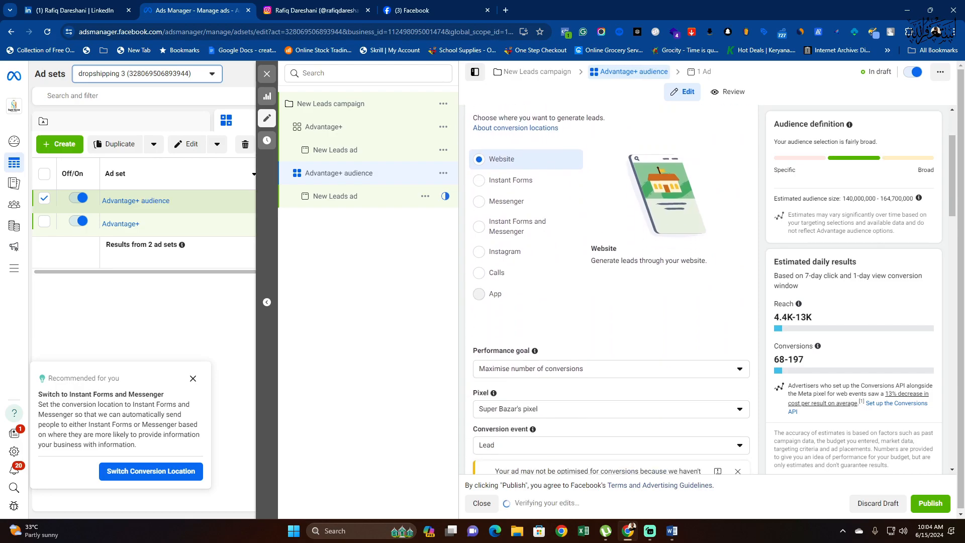
pyautogui.scroll(-3, 610, 291)
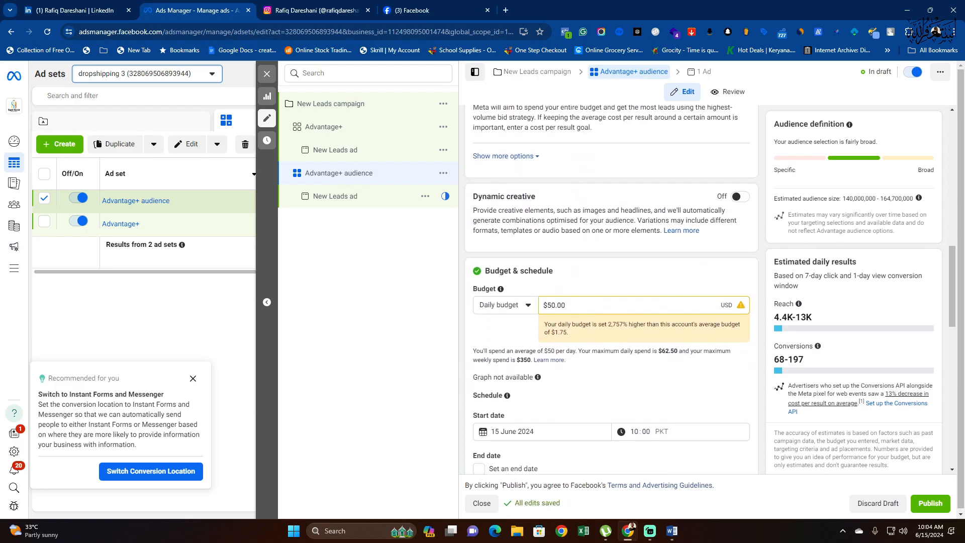
pyautogui.tripleClick(555, 305)
pyautogui.write('25')
pyautogui.scroll(7, 611, 291)
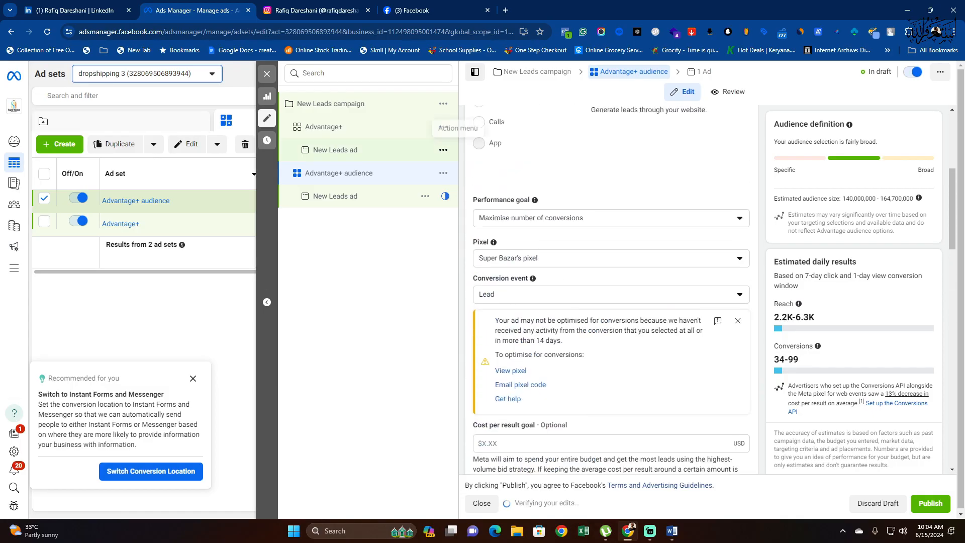
# Step: Open the original Advantage+ ad set and enter $50 as its daily budget
pyautogui.click(324, 127)
pyautogui.scroll(-9, 611, 291)
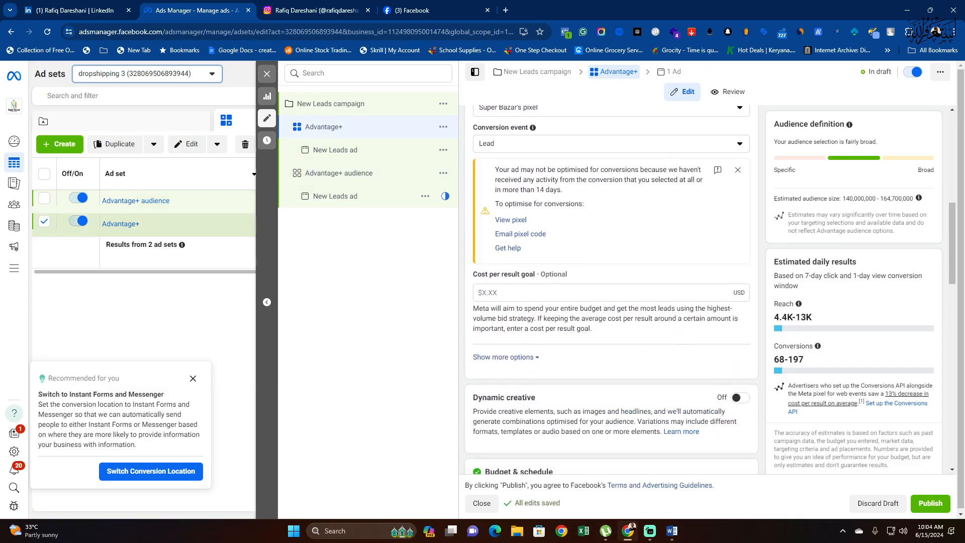
pyautogui.tripleClick(555, 204)
pyautogui.write('50')
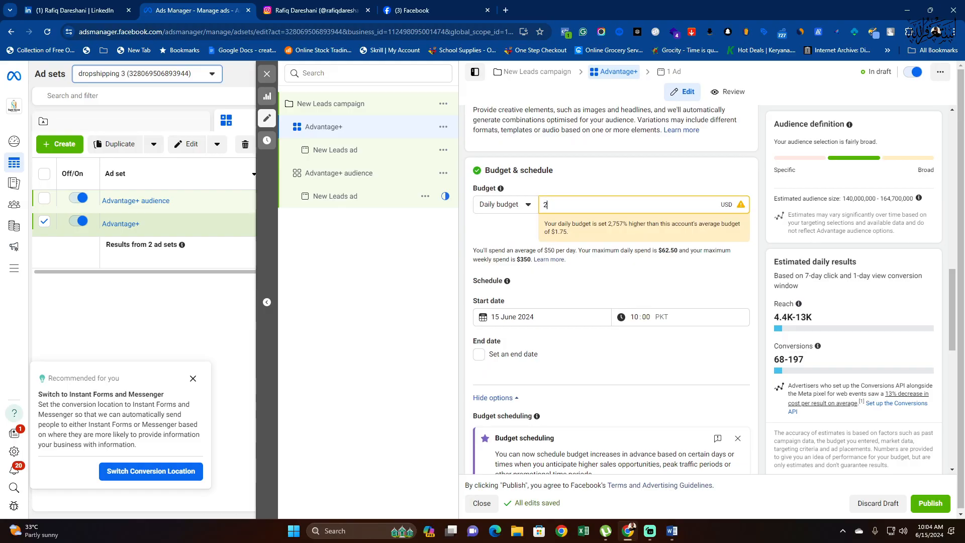
pyautogui.scroll(10, 610, 291)
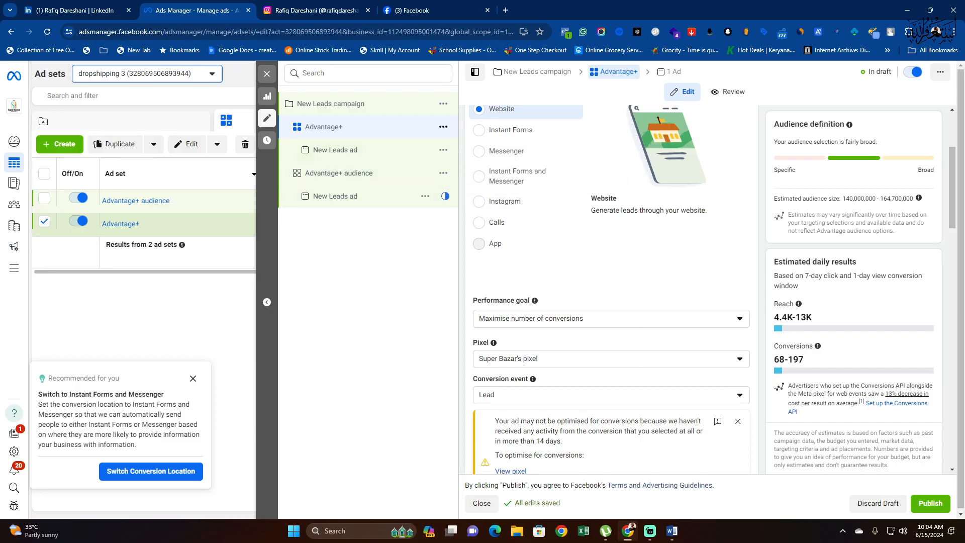
# Step: Open the optional audience suggestion settings of the Advantage+ audience ad set
pyautogui.scroll(-10, 611, 289)
pyautogui.scroll(-12, 611, 289)
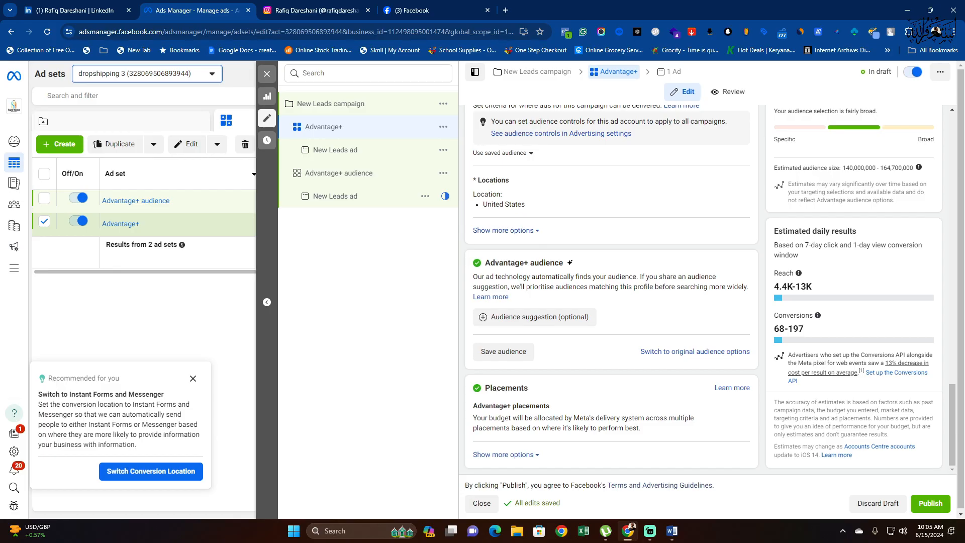
pyautogui.click(339, 173)
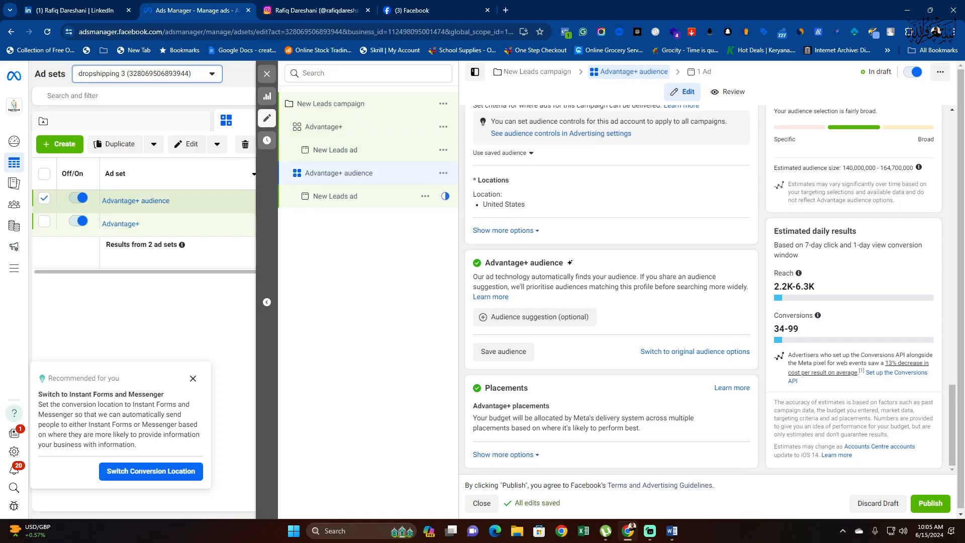
pyautogui.click(535, 317)
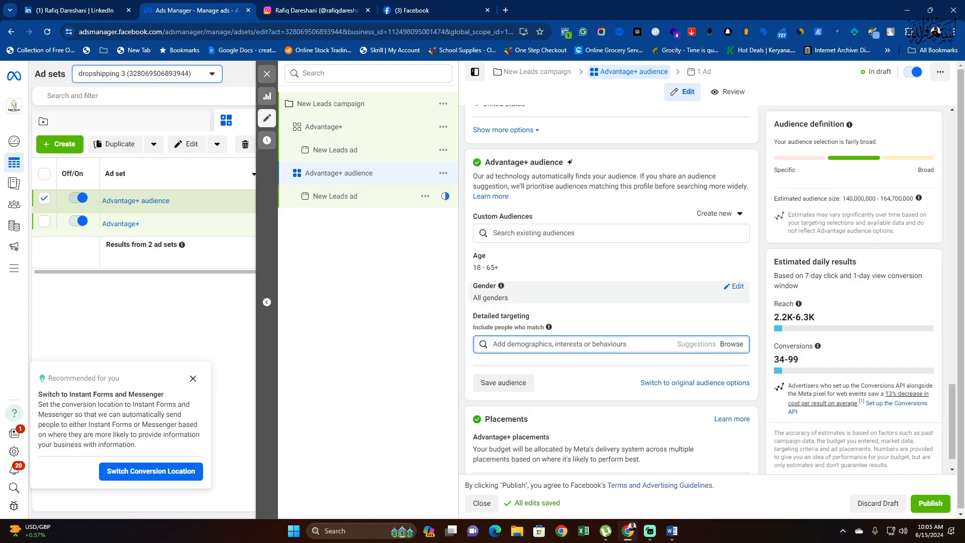
# Step: Add the behaviours Facebook Page admins and Business Page admins to the detailed targeting
pyautogui.write('page')
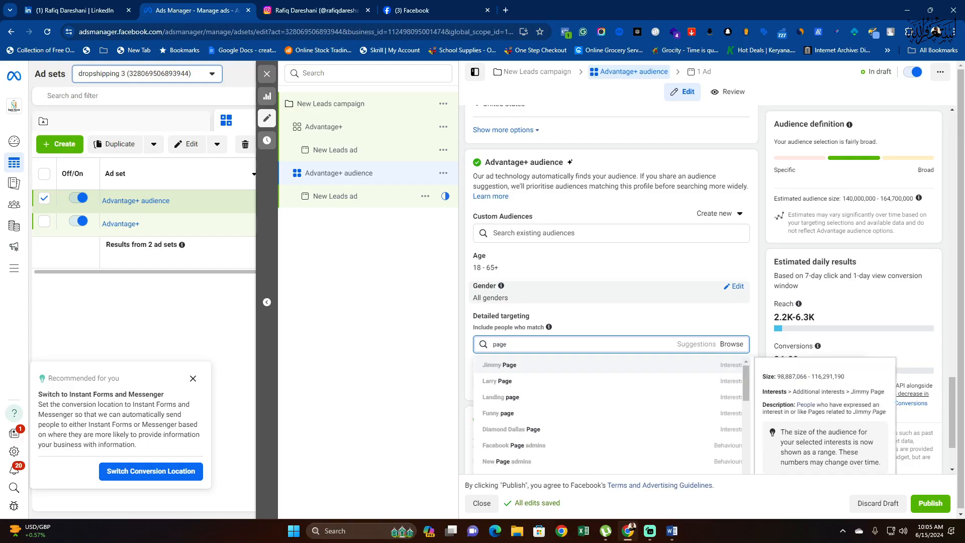
pyautogui.write(' admin')
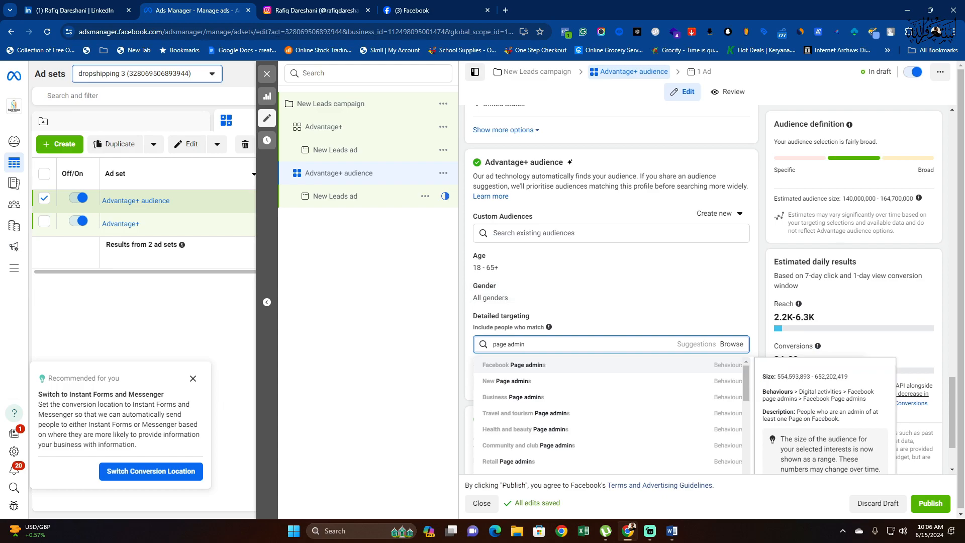
pyautogui.press('Return')
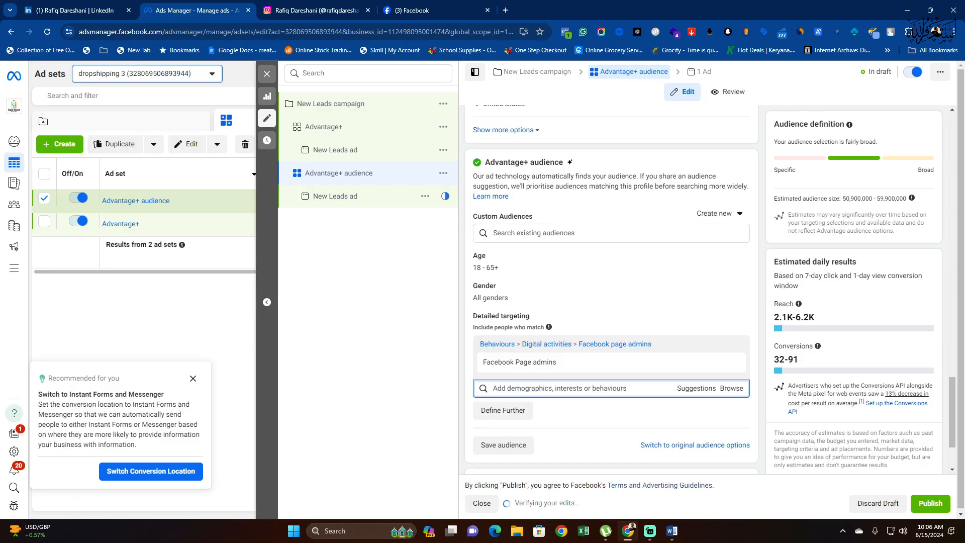
pyautogui.write('page admin')
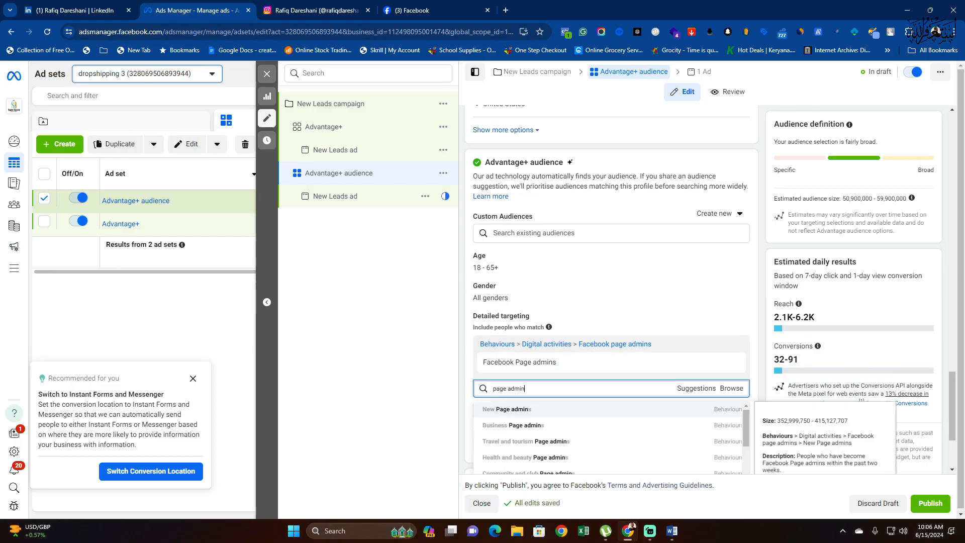
pyautogui.scroll(-2, 611, 334)
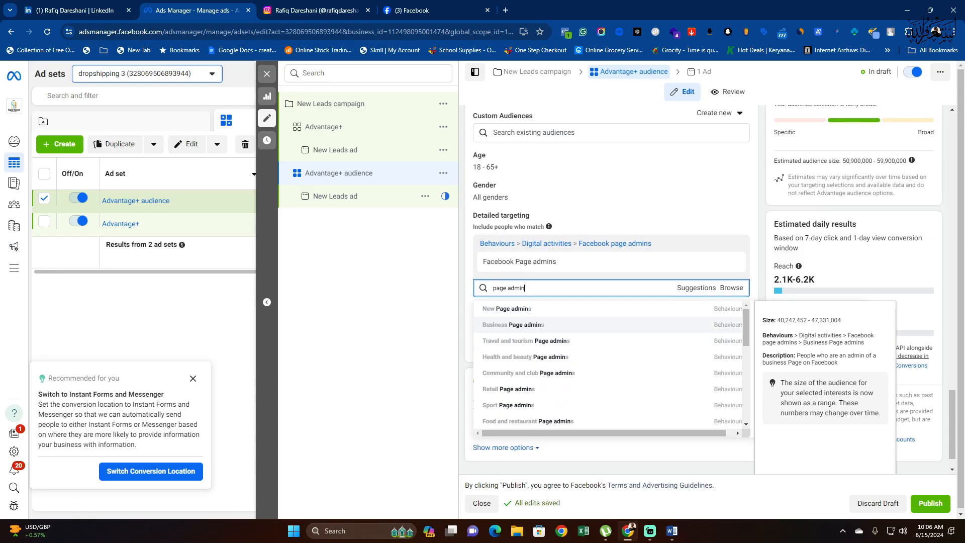
pyautogui.press('Return')
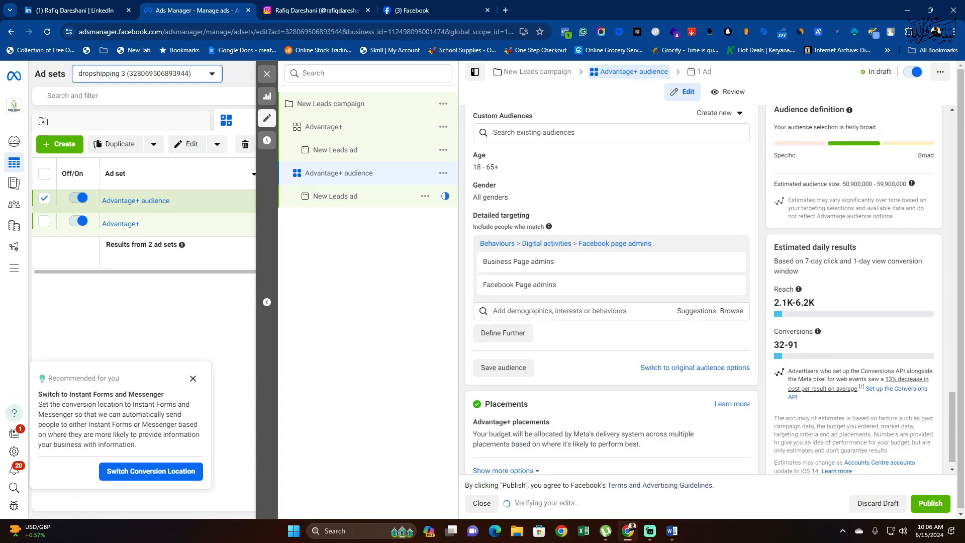
# Step: Add the interests Website and Web design (websites) to the detailed targeting
pyautogui.write('website')
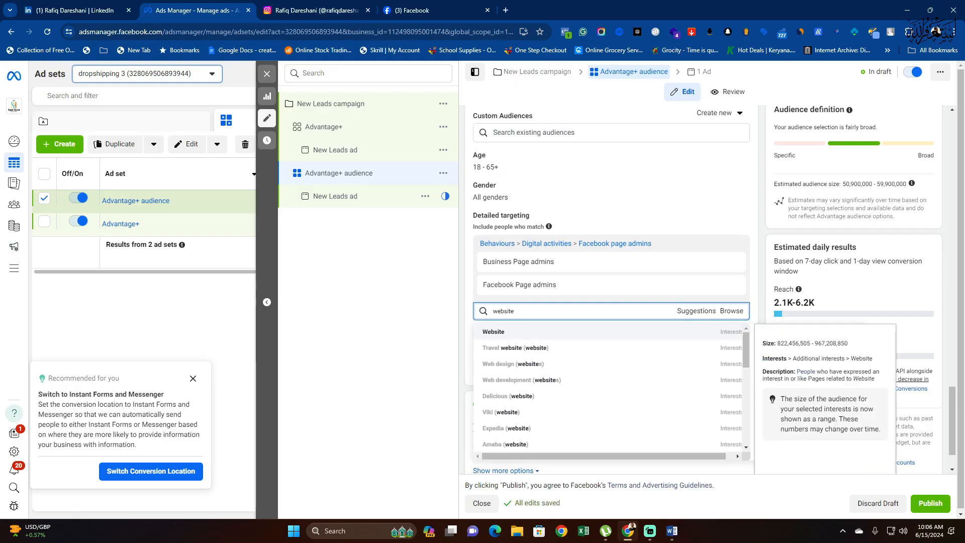
pyautogui.press('Return')
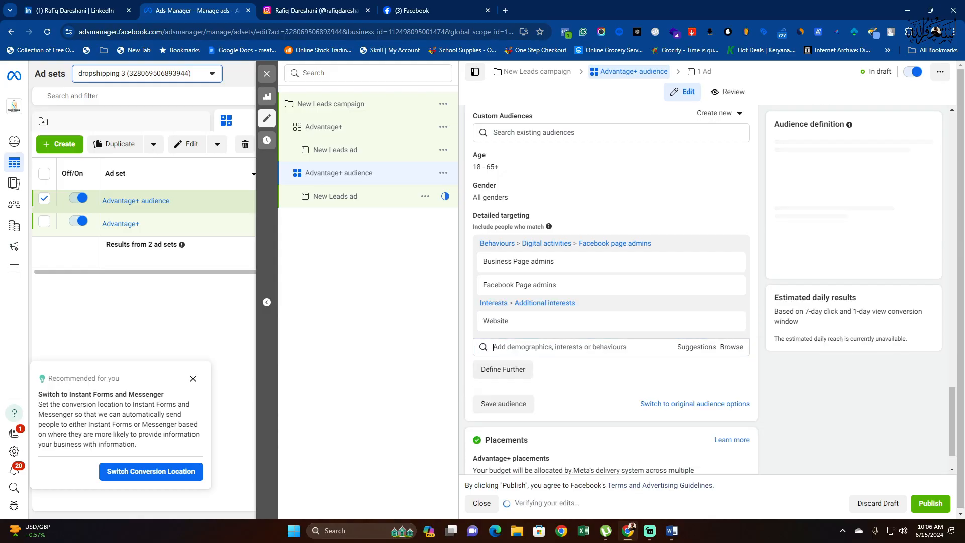
pyautogui.write('website')
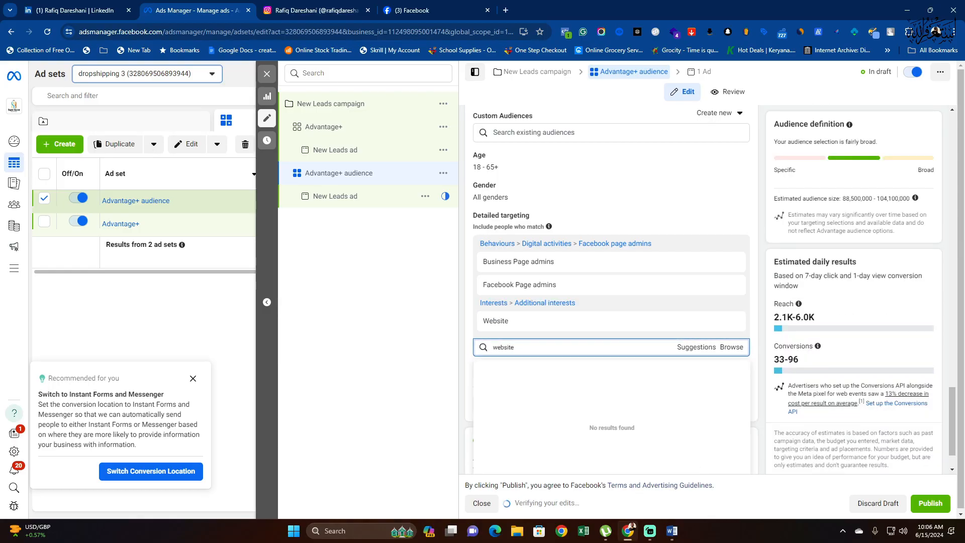
pyautogui.press('Down')
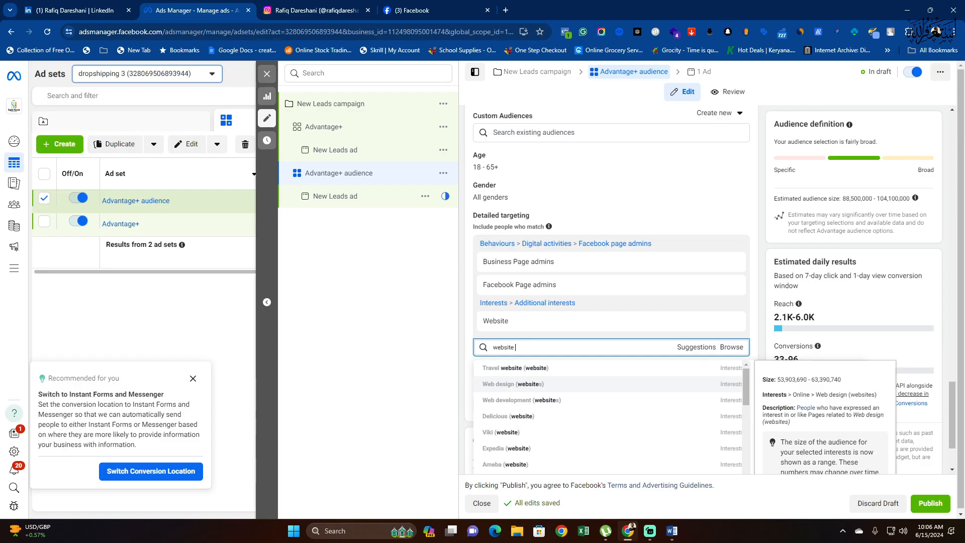
pyautogui.press('Return')
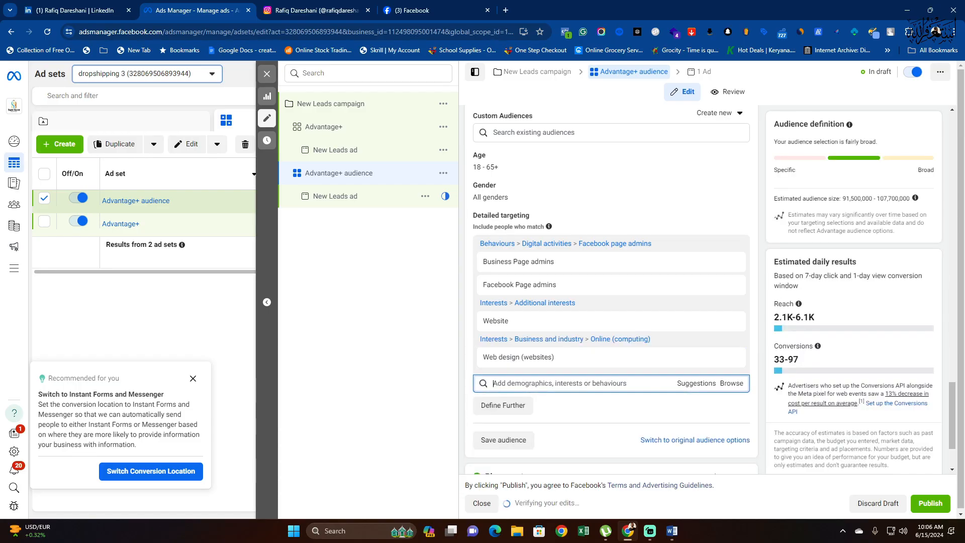
# Step: Add the interest Web development (websites) to the detailed targeting and review the list of selected entries
pyautogui.write('website')
pyautogui.press('Down')
pyautogui.press('Return')
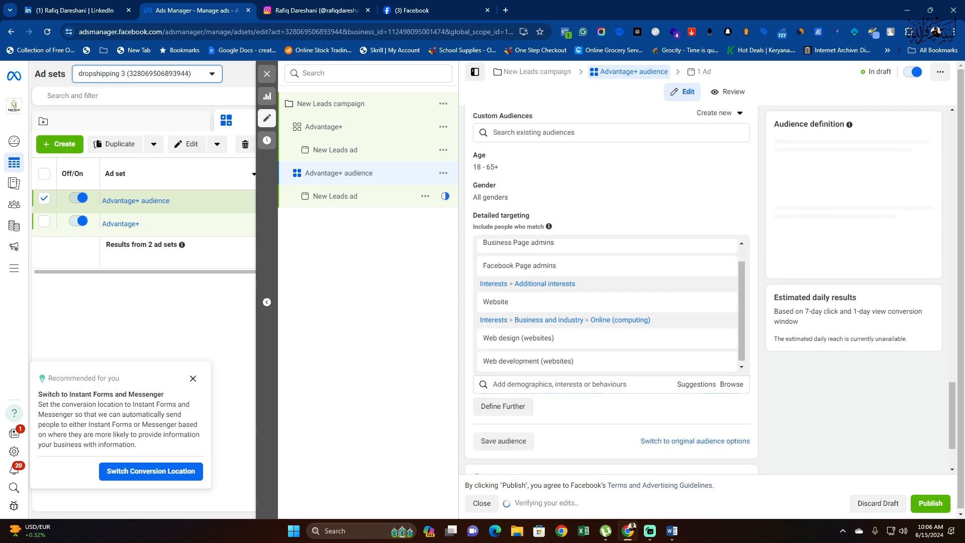
pyautogui.scroll(1, 654, 339)
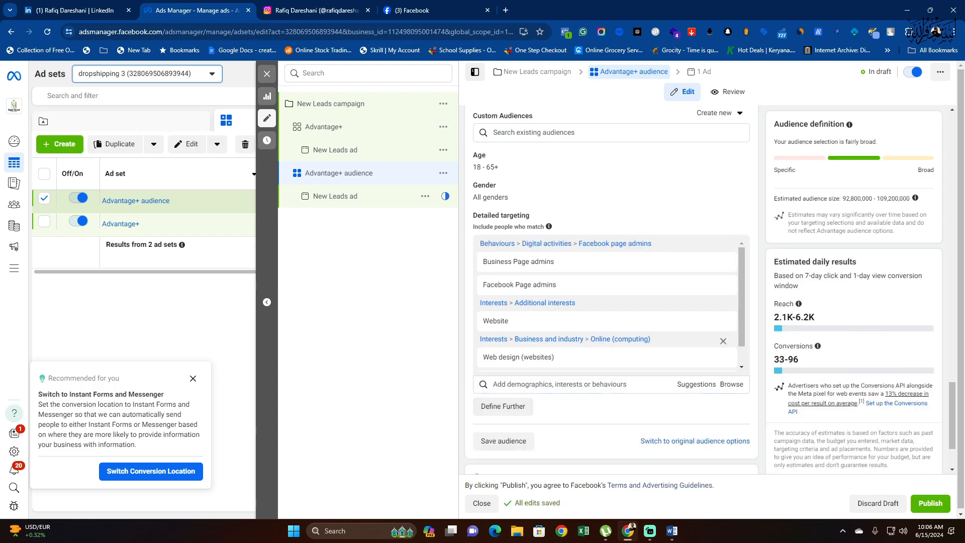
pyautogui.scroll(-3, 604, 282)
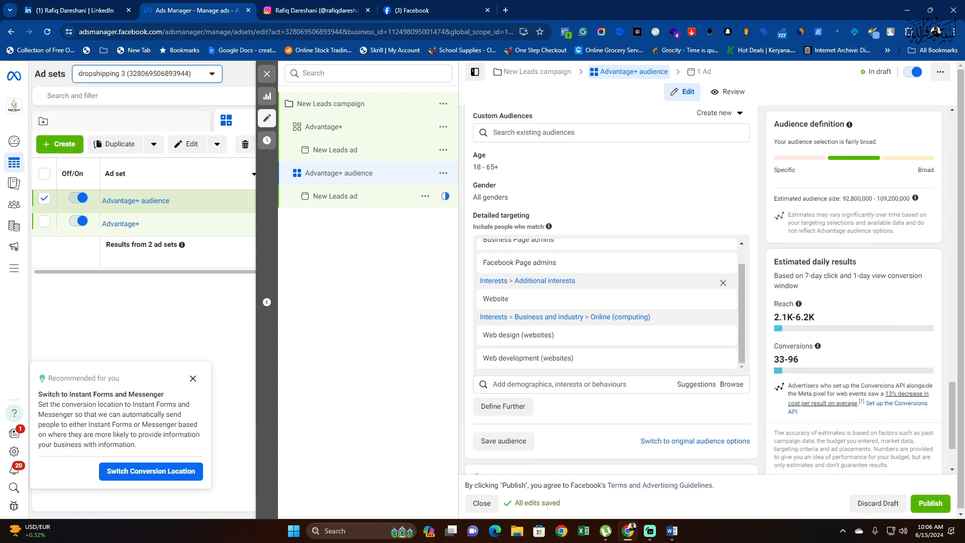